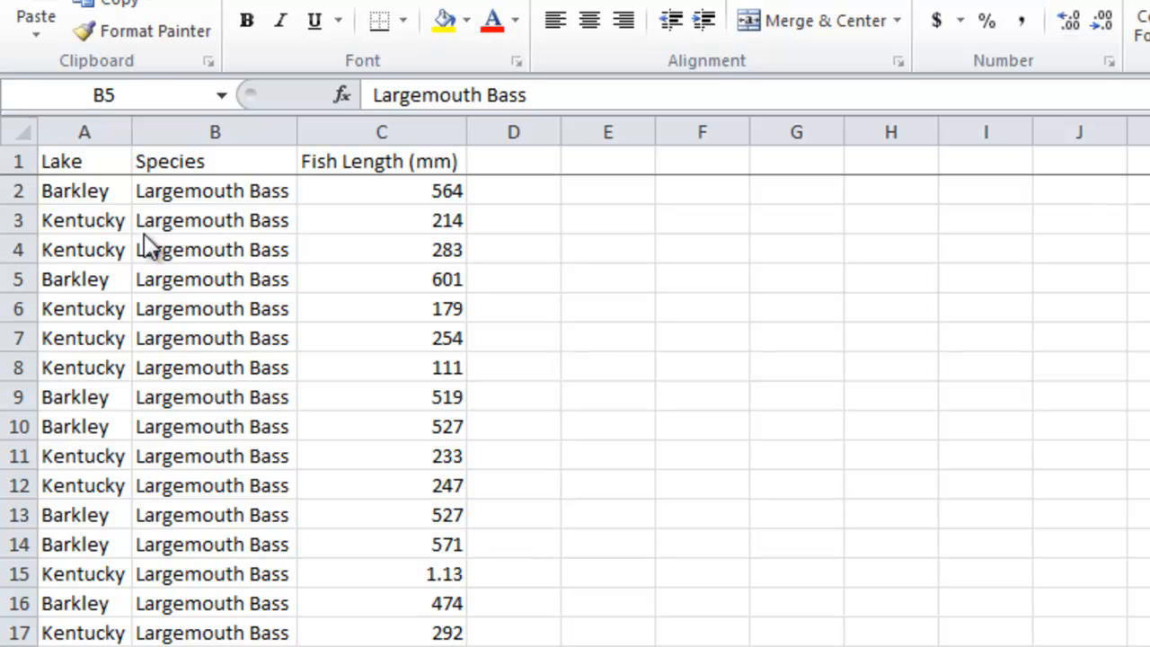
# Scroll through the fish length data to review the lake, species and length columns.
pyautogui.click(144, 283)
pyautogui.scroll(-12, 144, 329)
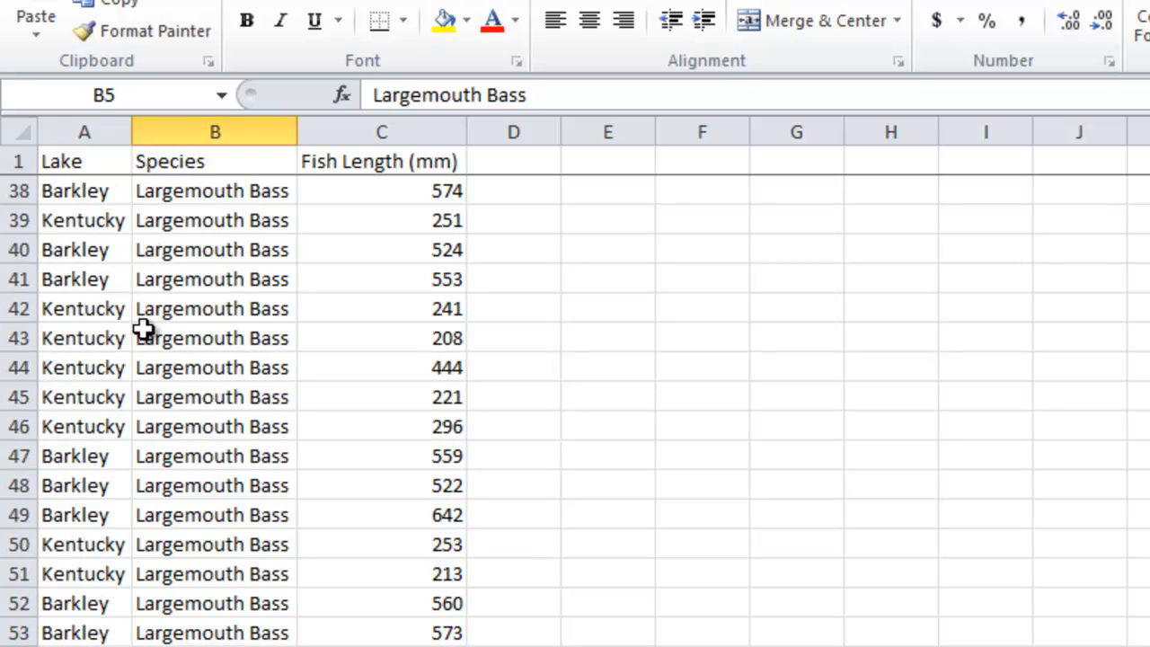
pyautogui.scroll(12, 144, 329)
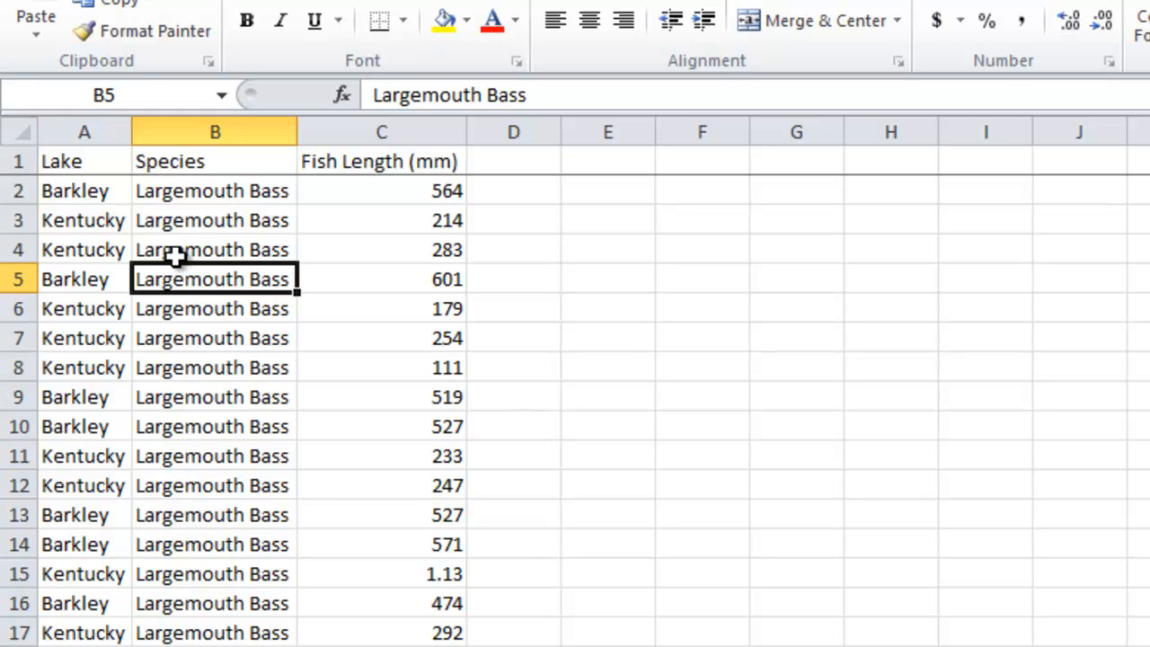
# Select the whole data table from A1 and sort it by Lake, A to Z, with headers.
pyautogui.click(100, 159)
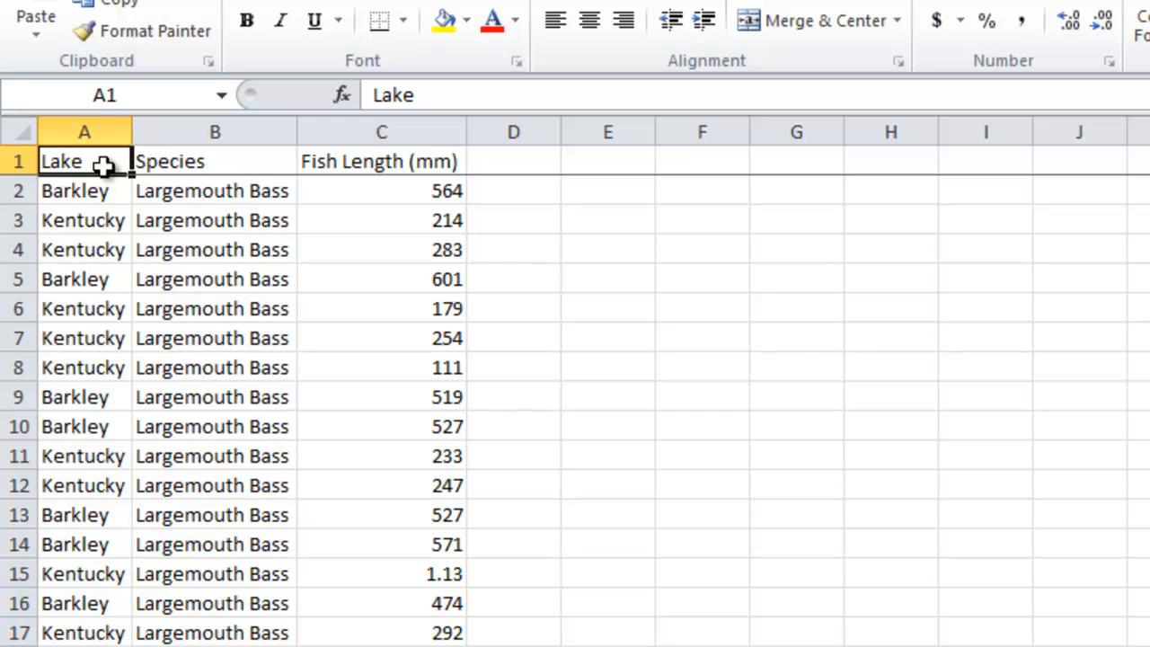
pyautogui.hotkey('ctrl', 'shift', 'Right')
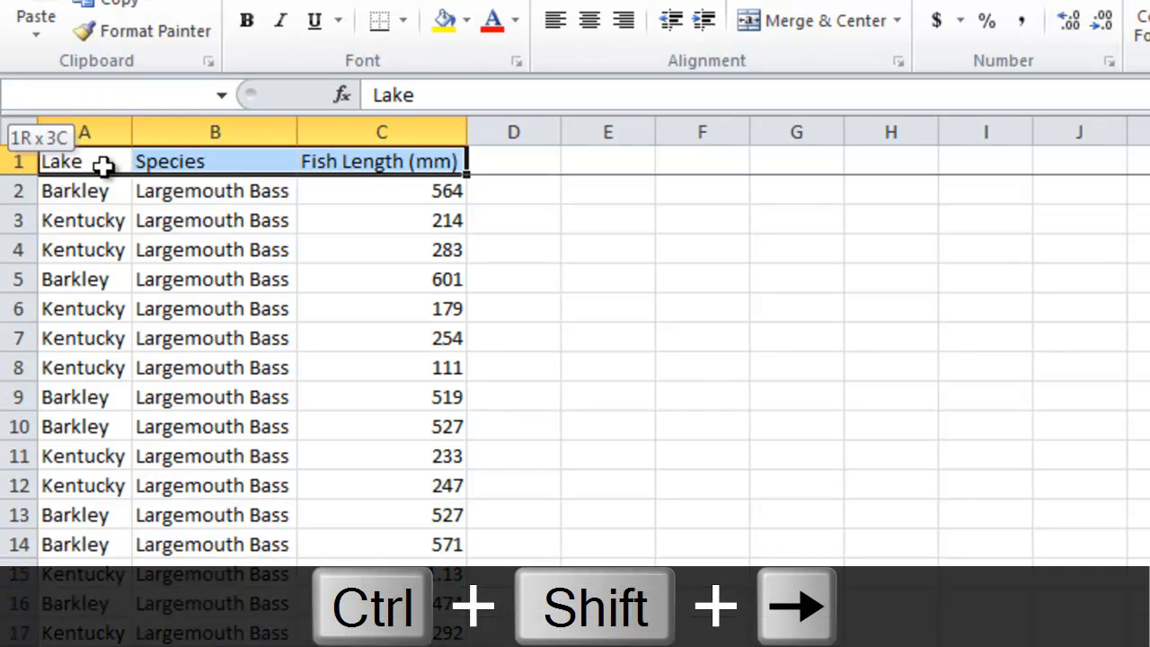
pyautogui.hotkey('ctrl', 'shift', 'Down')
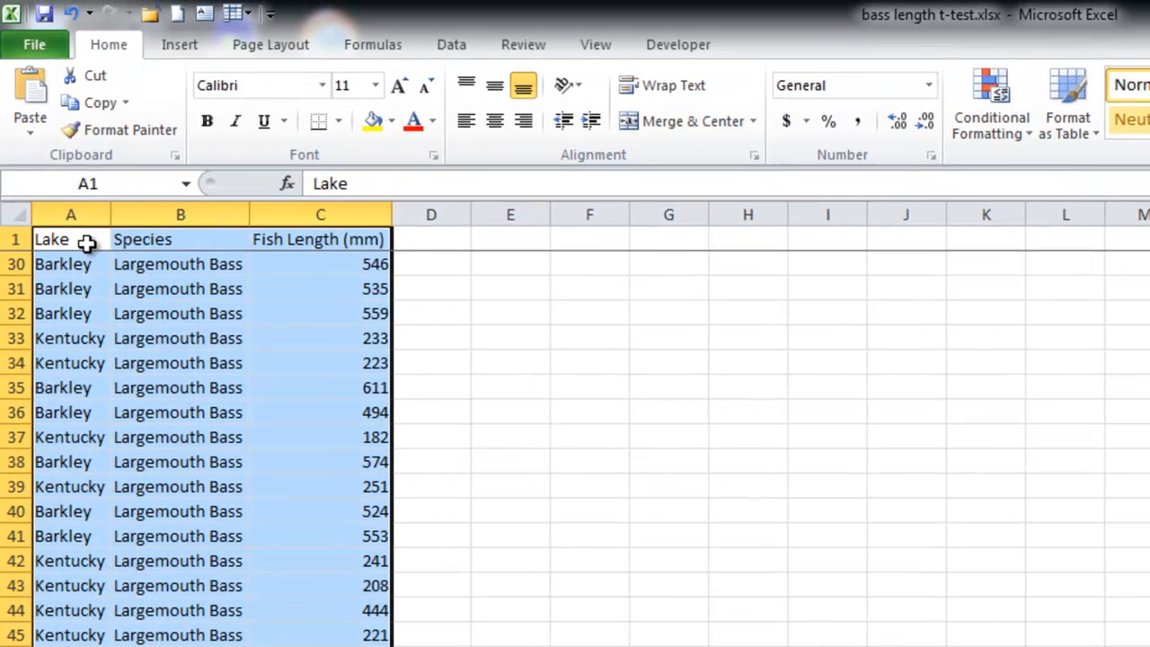
pyautogui.click(450, 46)
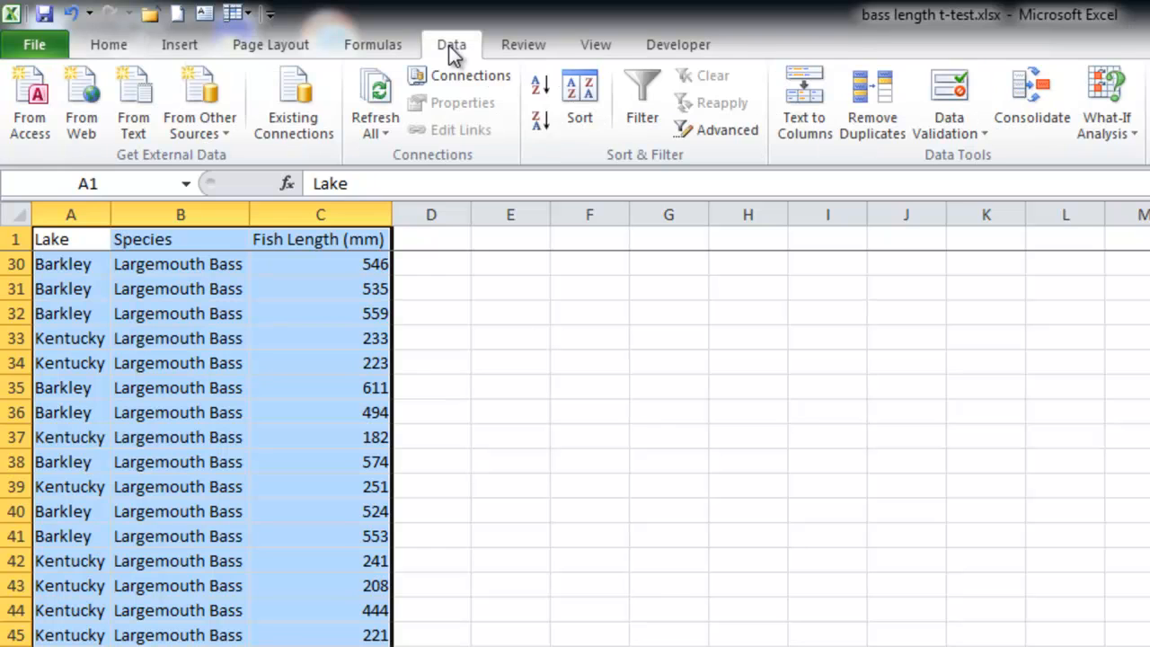
pyautogui.click(579, 121)
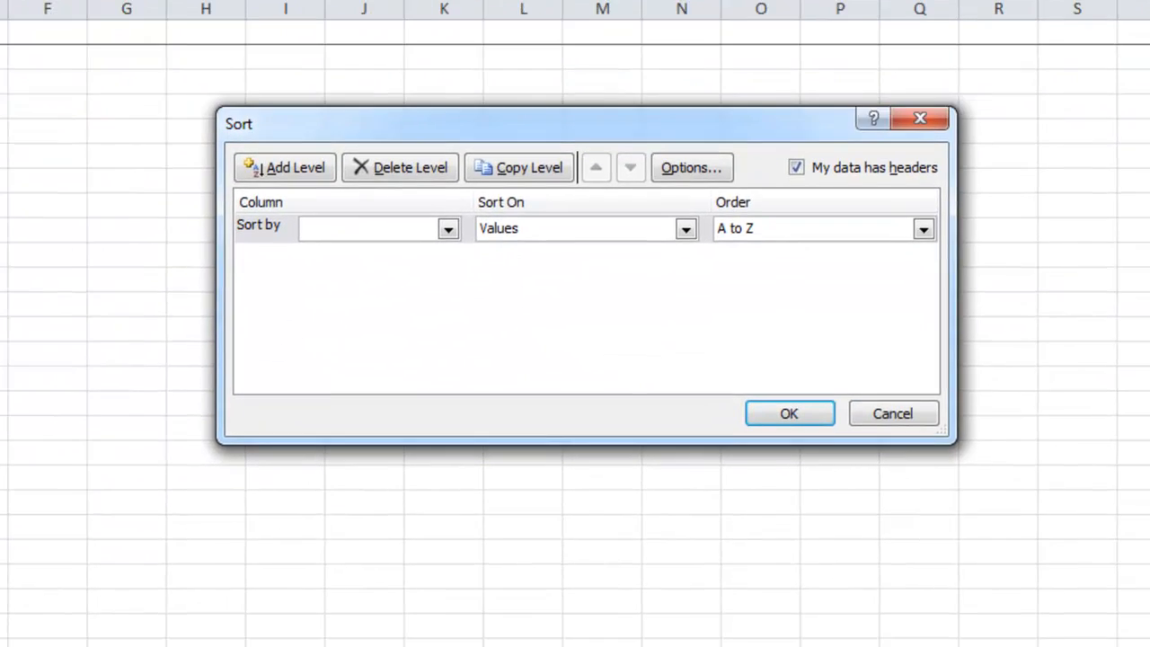
pyautogui.click(447, 230)
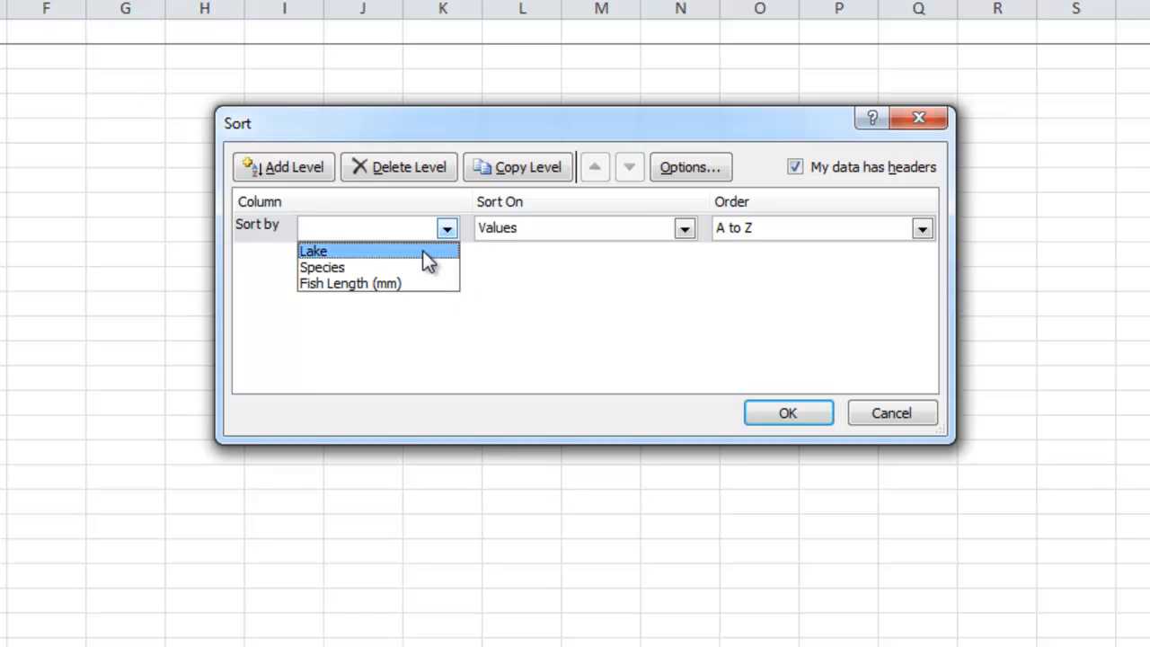
pyautogui.click(423, 249)
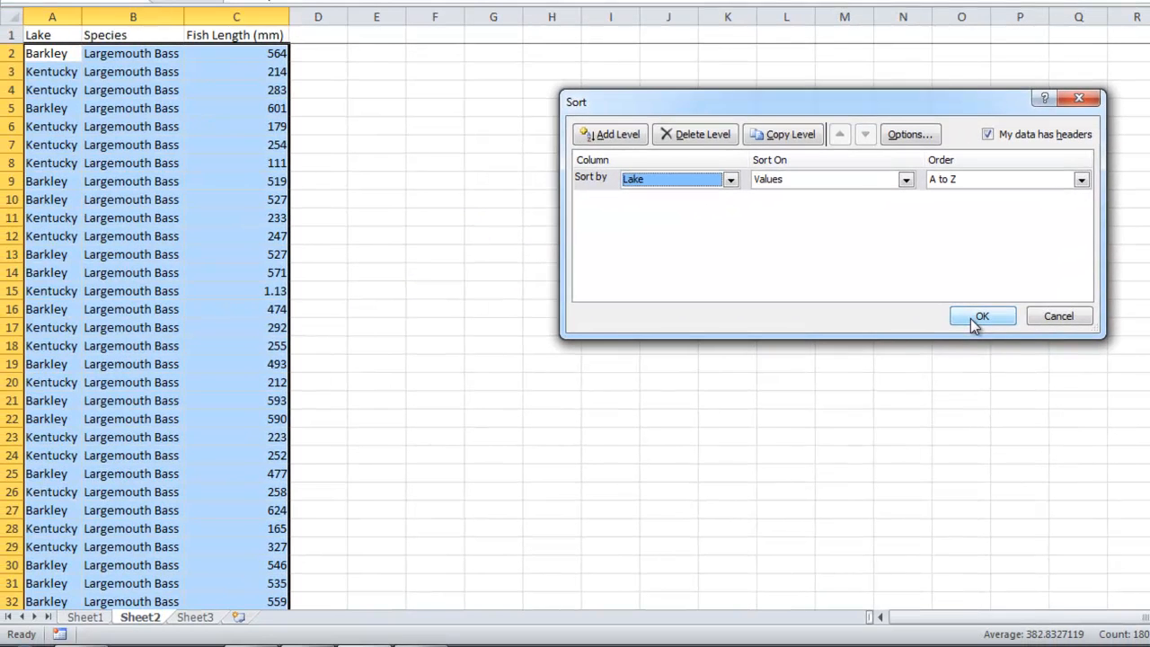
pyautogui.click(970, 318)
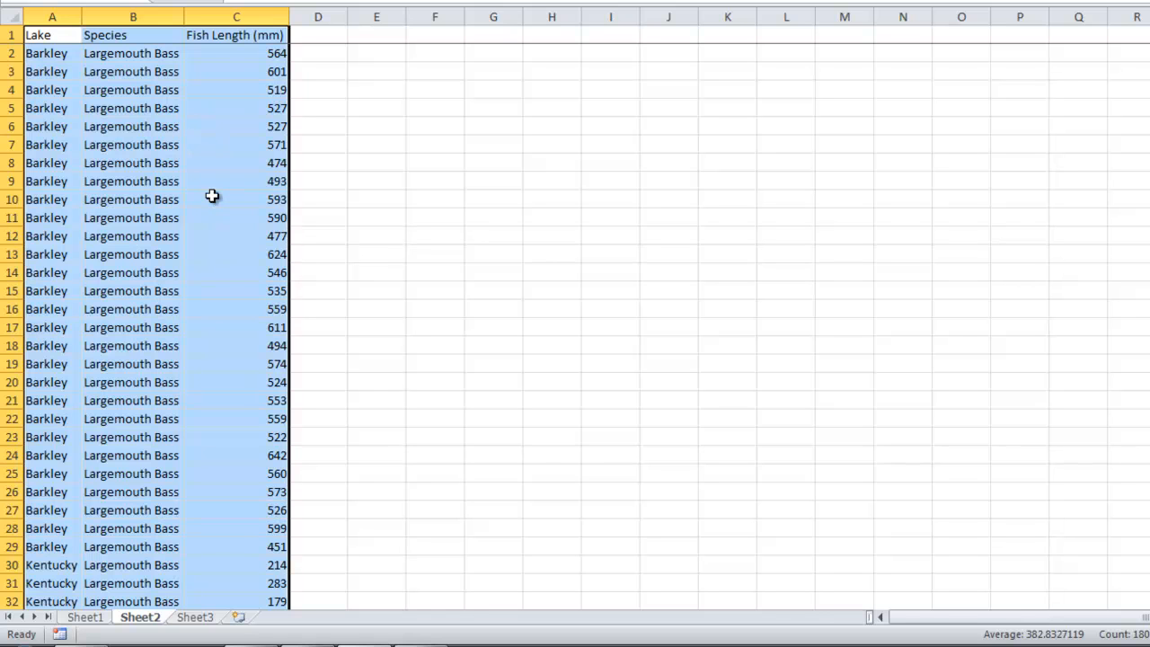
# Cut all Kentucky rows from A30 downward and paste them starting at cell D2.
pyautogui.scroll(-1, 214, 206)
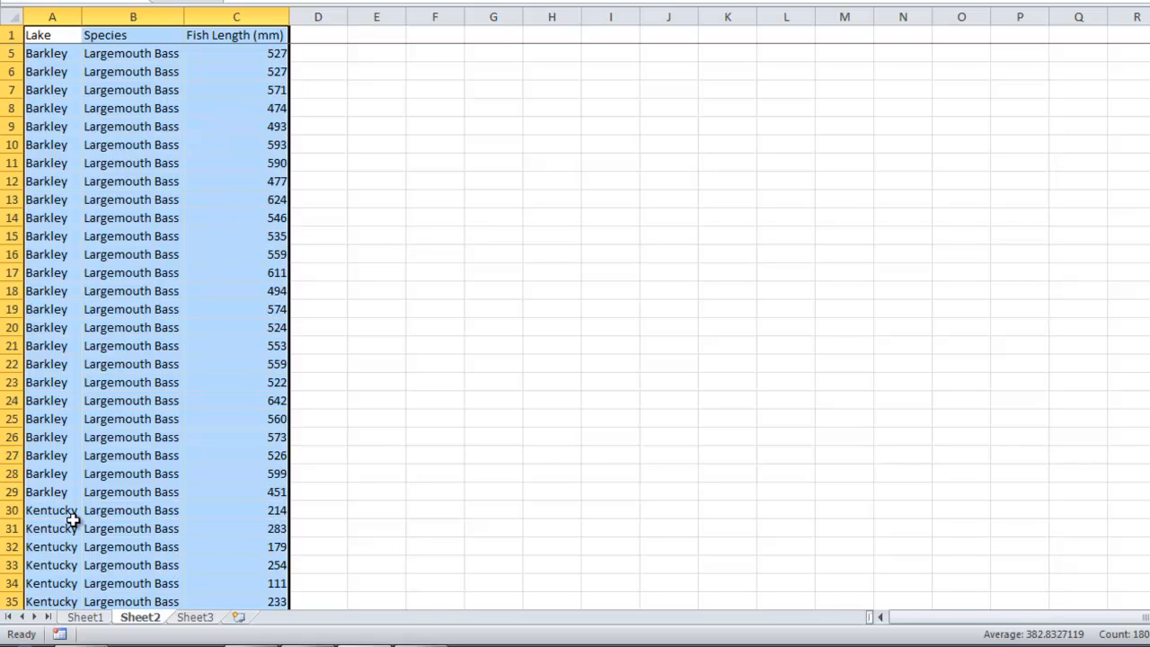
pyautogui.moveTo(45, 510); pyautogui.dragTo(244, 523)
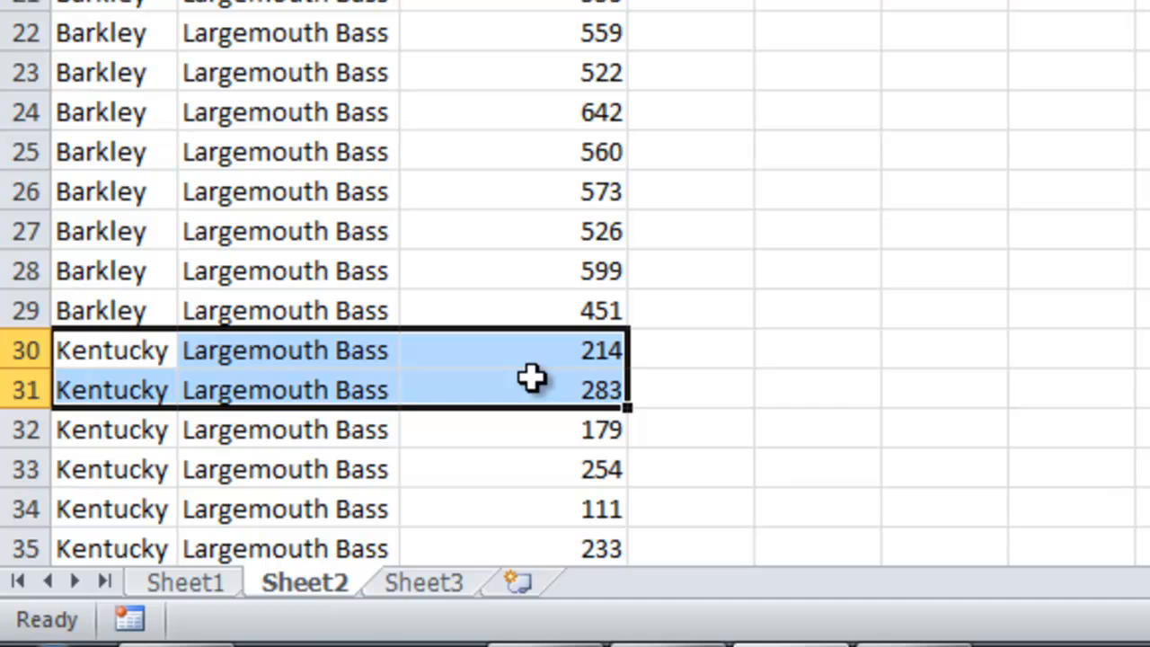
pyautogui.hotkey('ctrl', 'shift', 'Down')
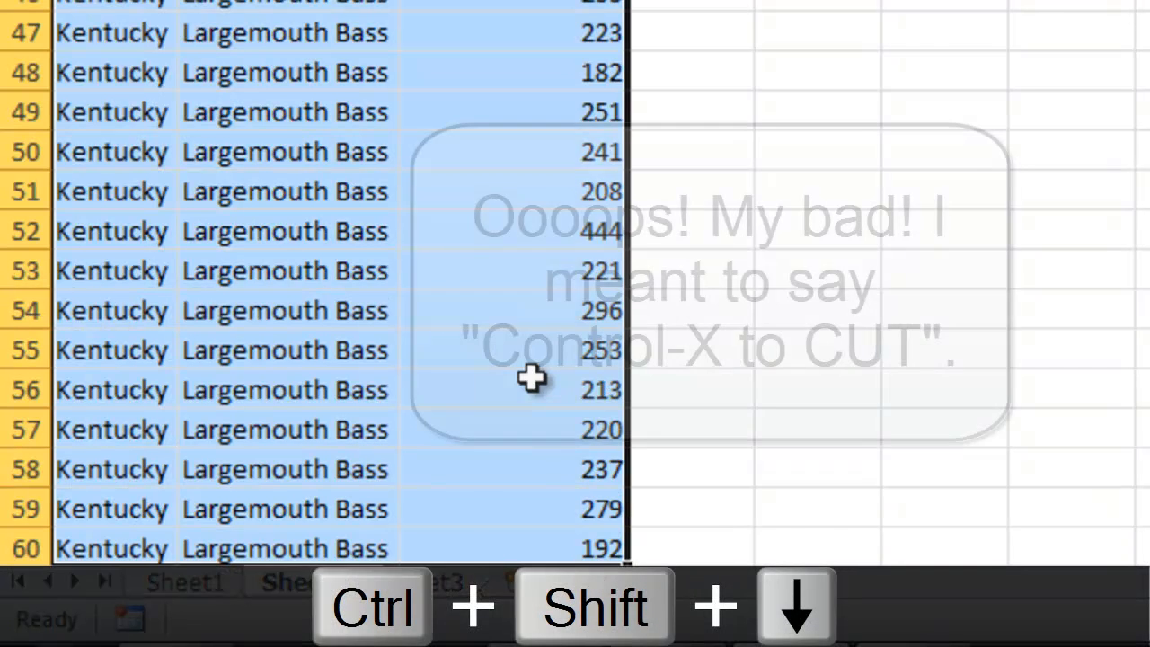
pyautogui.hotkey('ctrl', 'x')
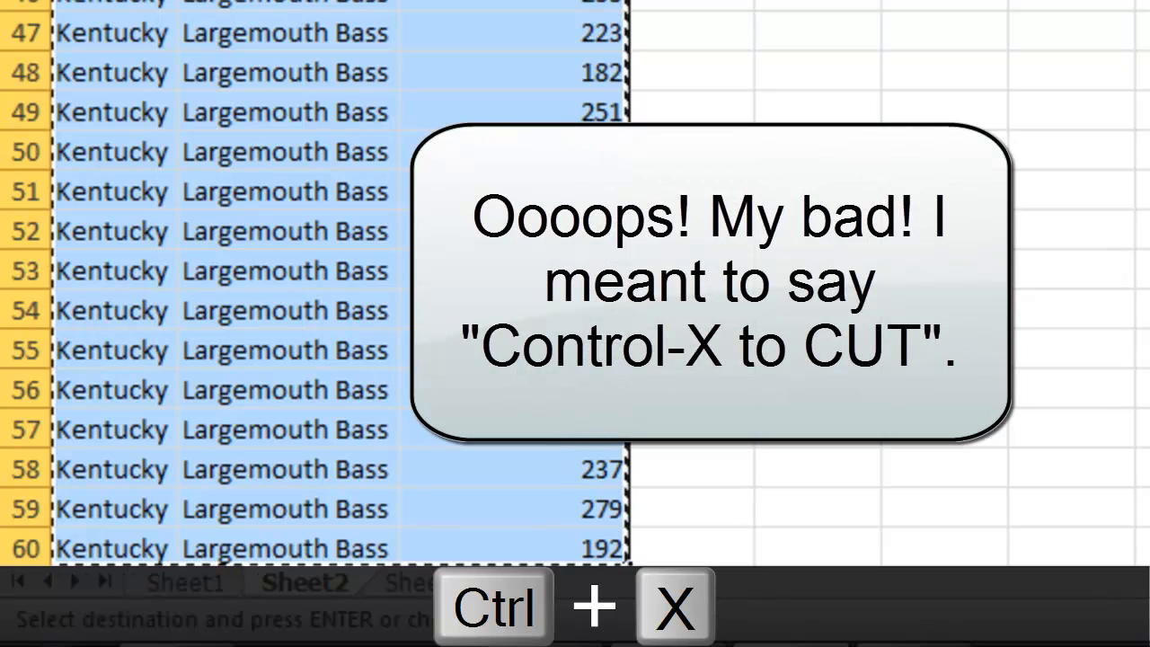
pyautogui.scroll(10, 314, 296)
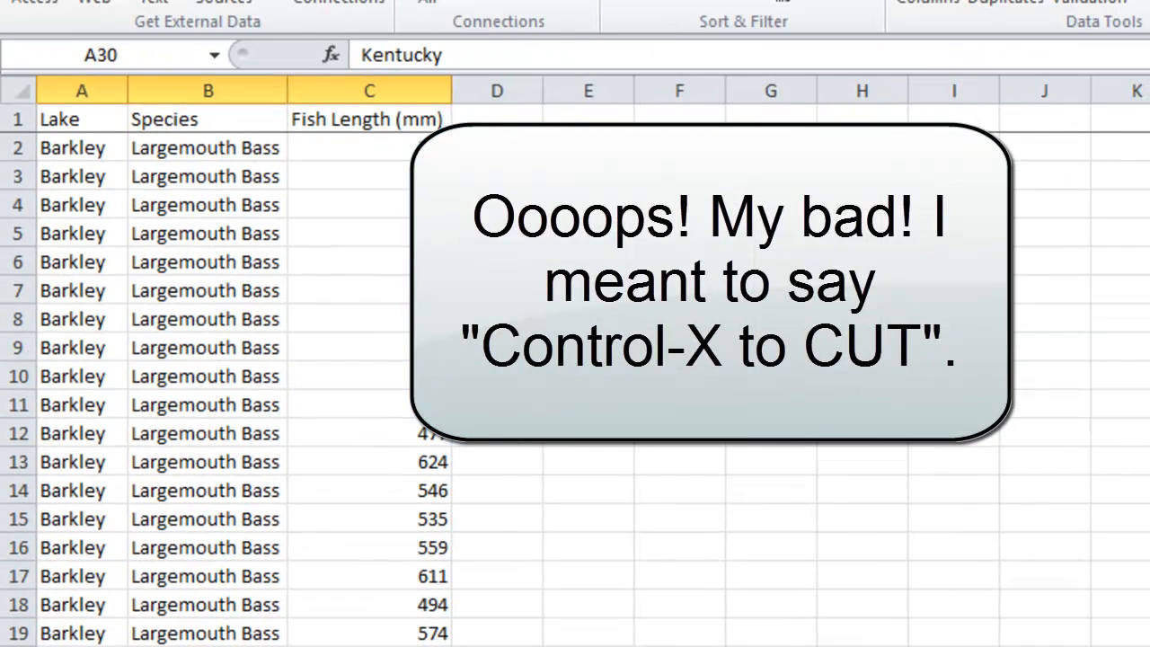
pyautogui.click(497, 147)
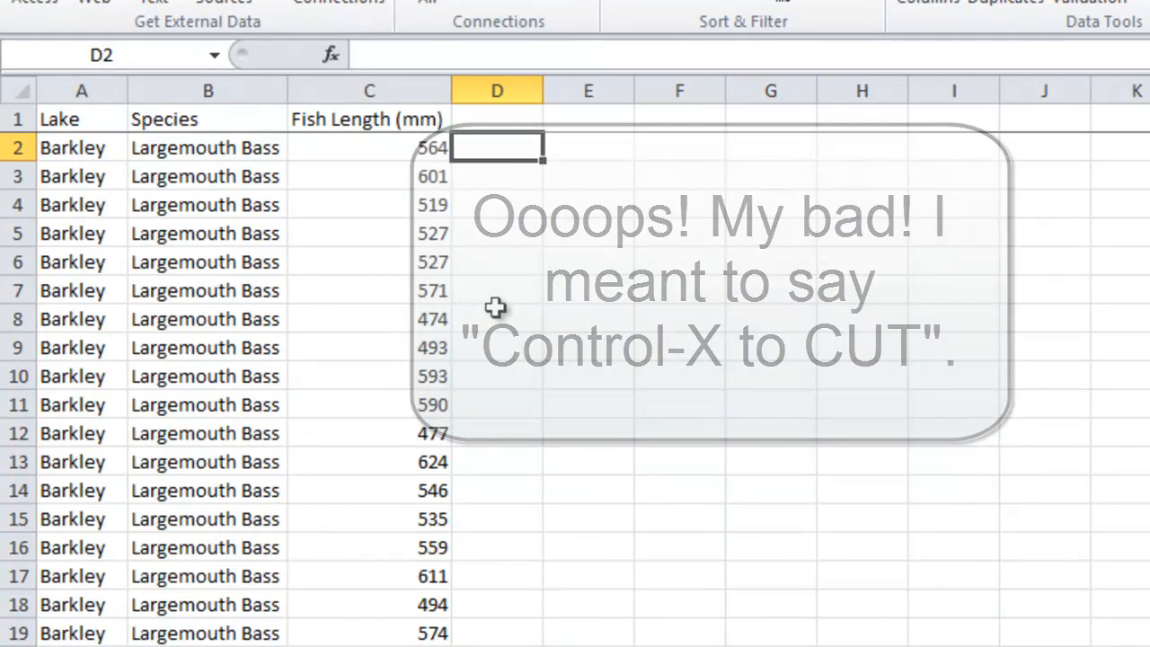
pyautogui.hotkey('ctrl', 'v')
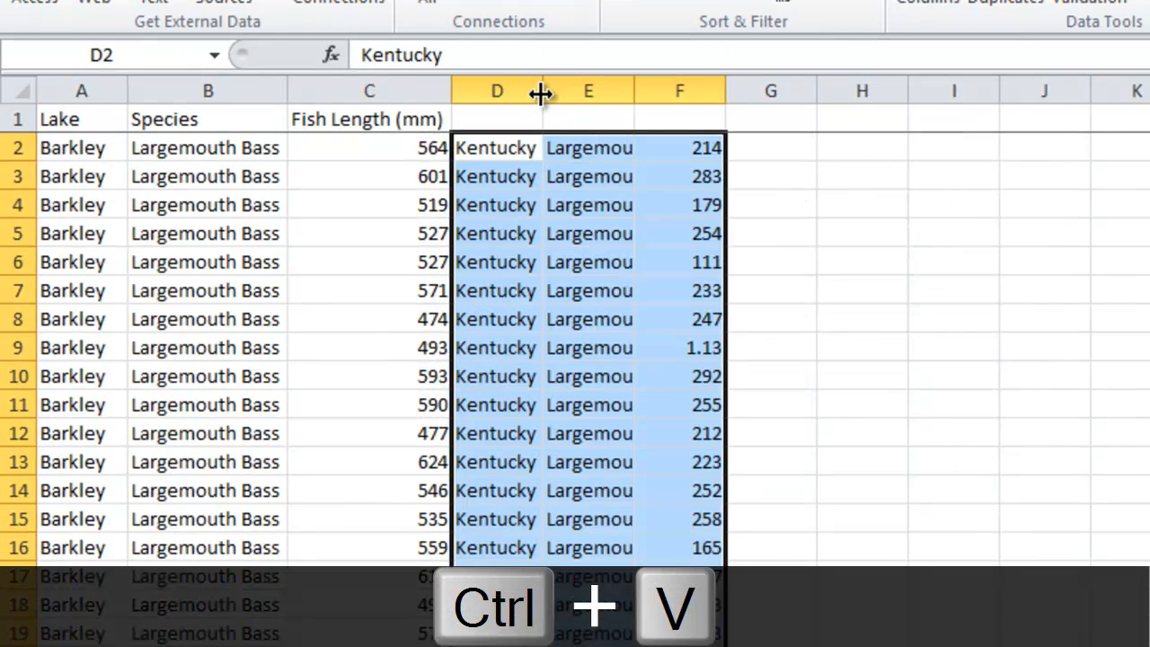
# Widen columns E and F to fit the pasted Kentucky data.
pyautogui.moveTo(636, 86); pyautogui.dragTo(707, 86)
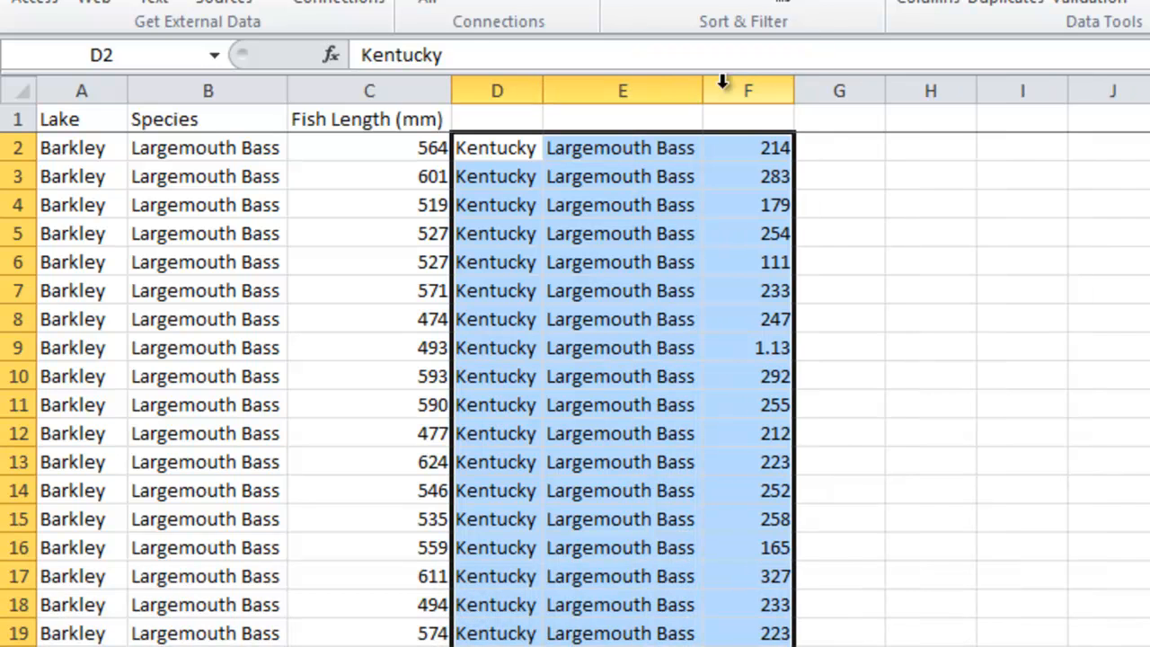
pyautogui.doubleClick(795, 86)
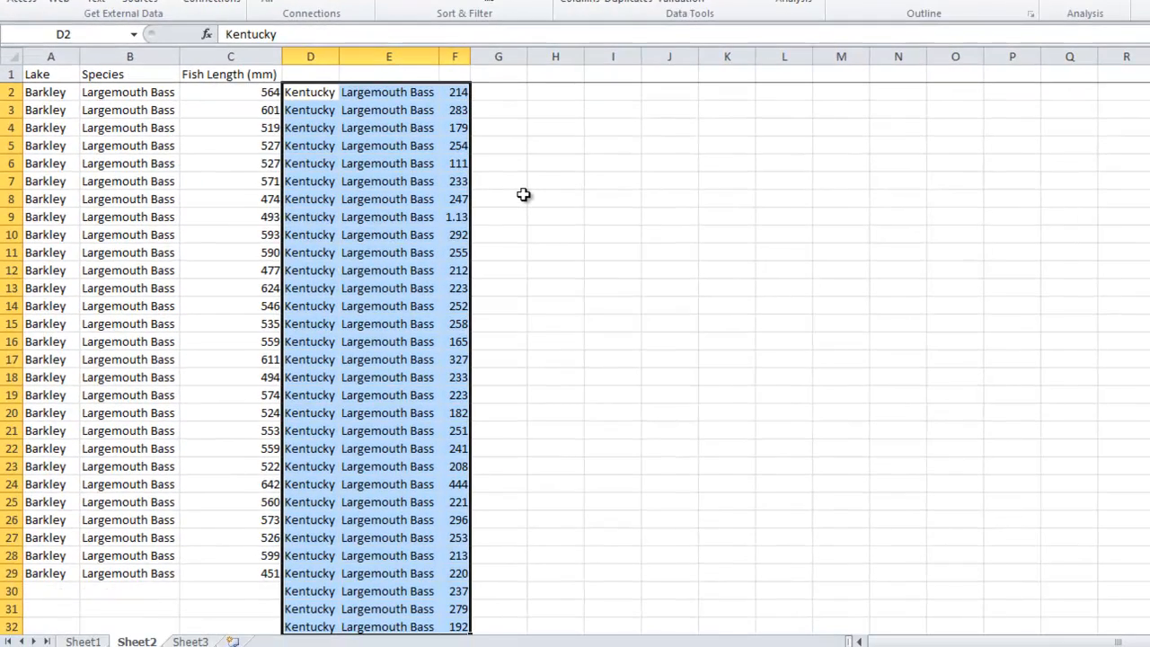
pyautogui.scroll(-2, 523, 194)
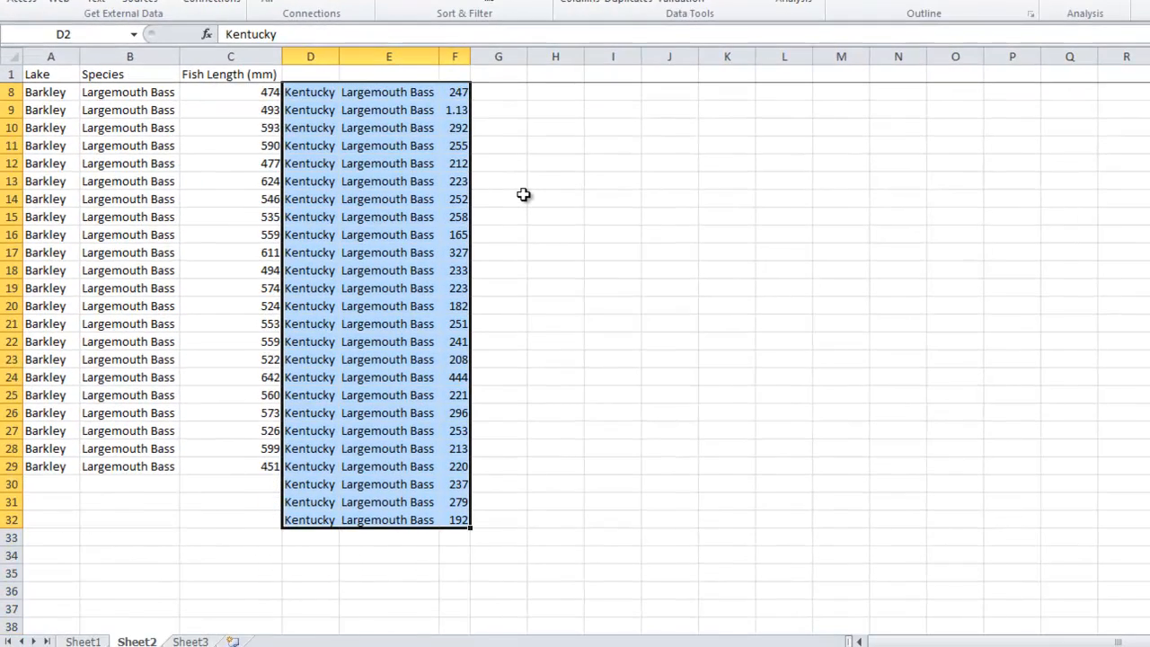
pyautogui.scroll(2, 523, 194)
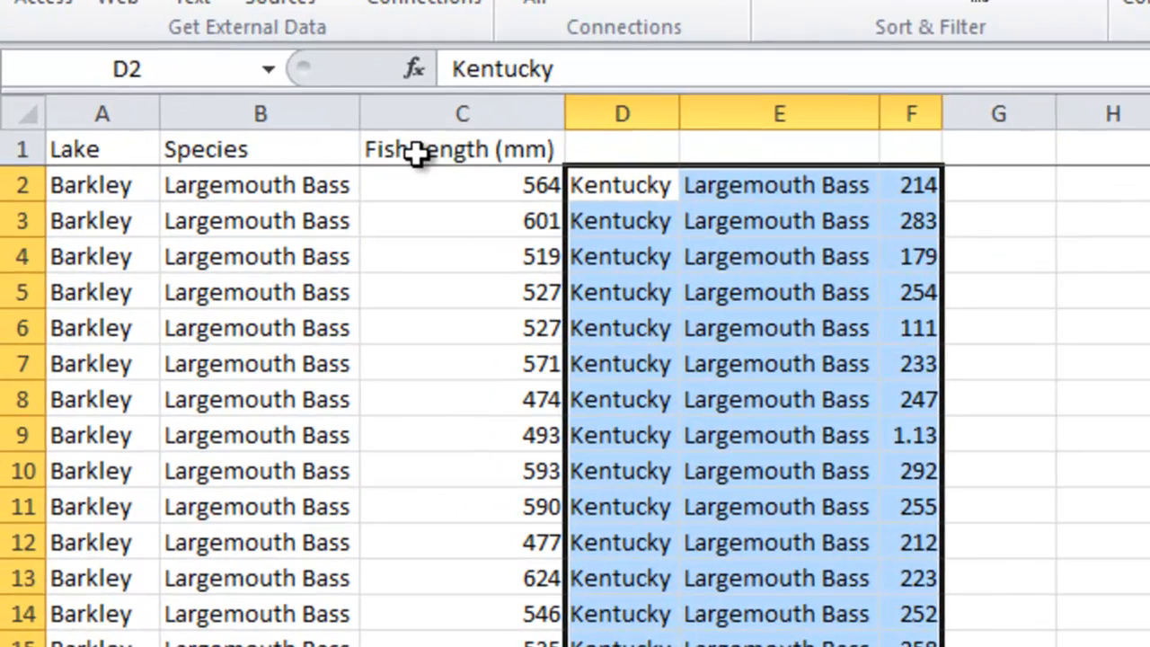
# Clear the Fish Length header, then move Barkley from A2 into C1 and Kentucky from D2 into F1 as column labels.
pyautogui.click(237, 86)
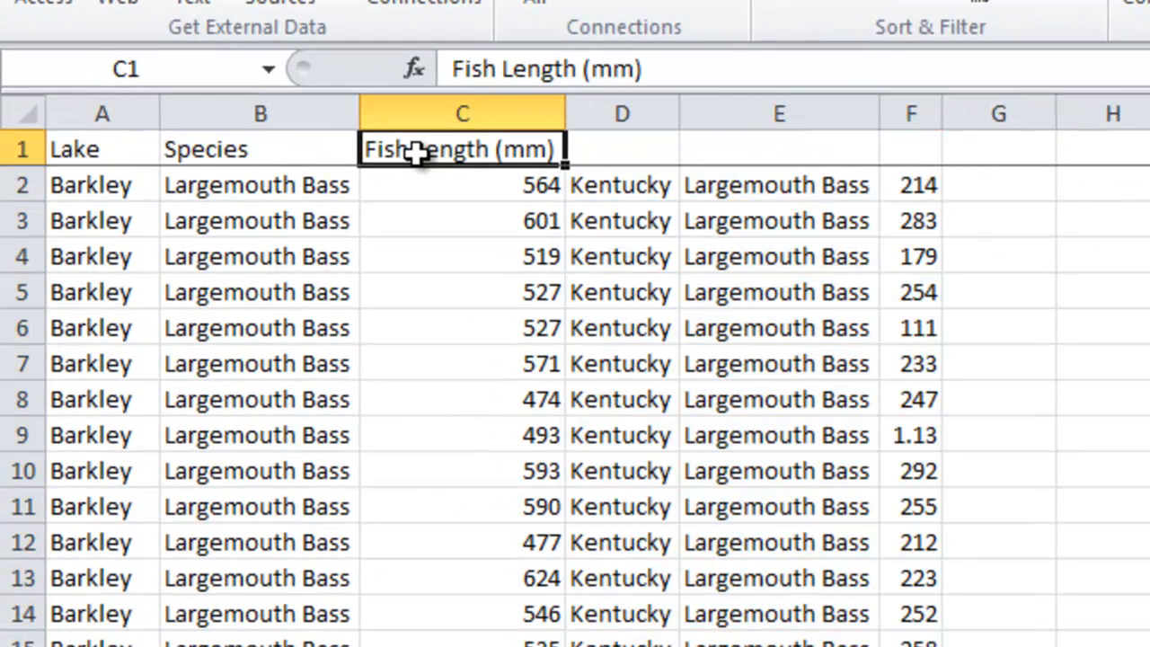
pyautogui.press('Delete')
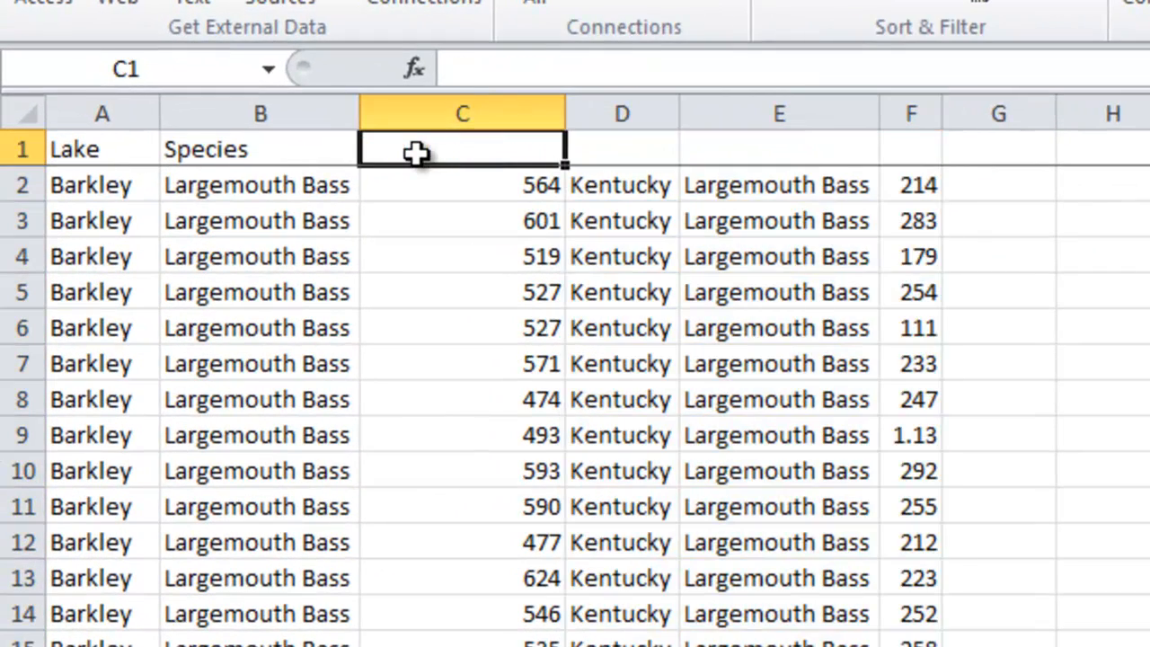
pyautogui.click(136, 189)
pyautogui.moveTo(138, 202); pyautogui.dragTo(435, 134)
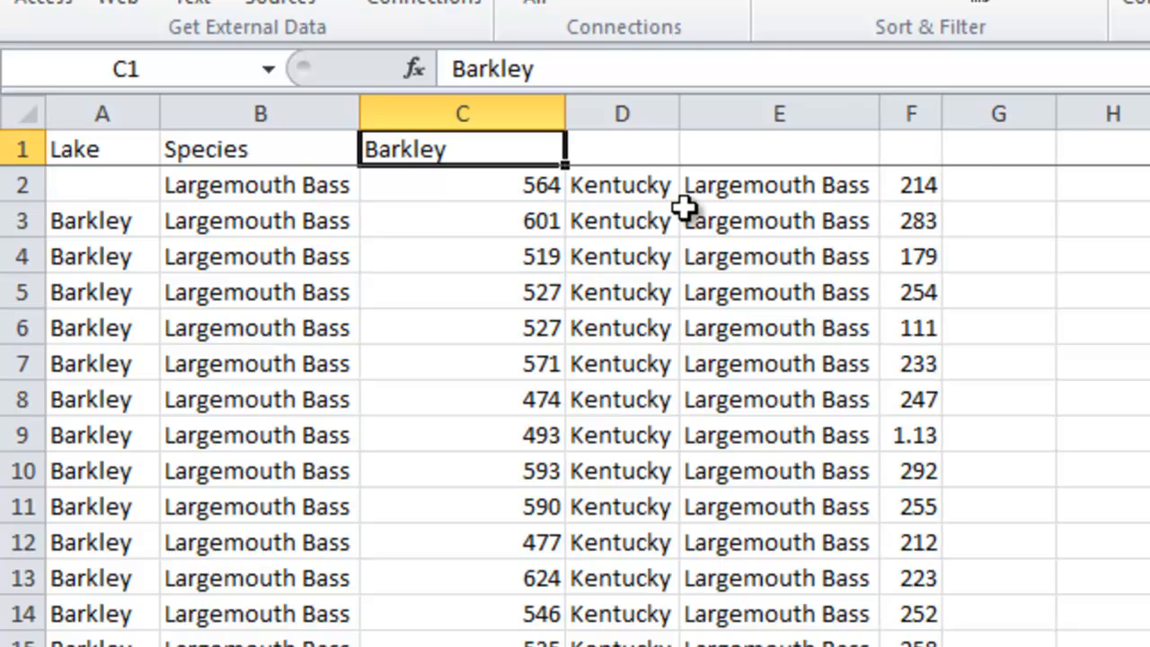
pyautogui.click(611, 185)
pyautogui.moveTo(620, 160); pyautogui.dragTo(903, 135)
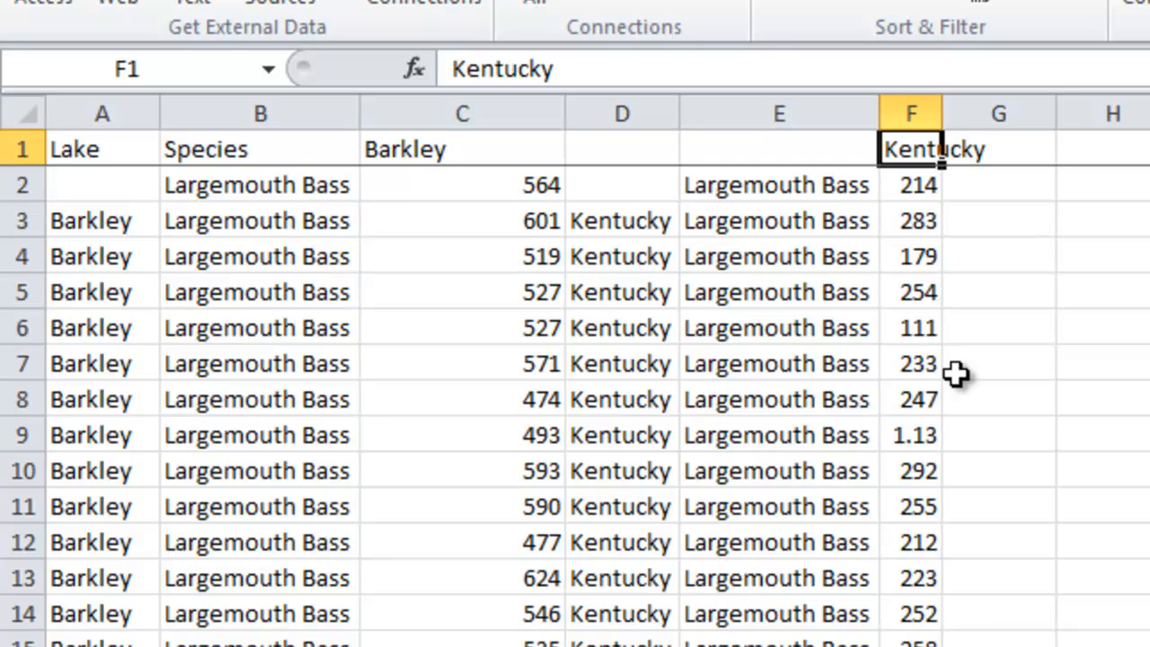
# Delete the emptied columns D and E and the Lake column A.
pyautogui.moveTo(649, 110); pyautogui.dragTo(738, 114)
pyautogui.rightClick(739, 130)
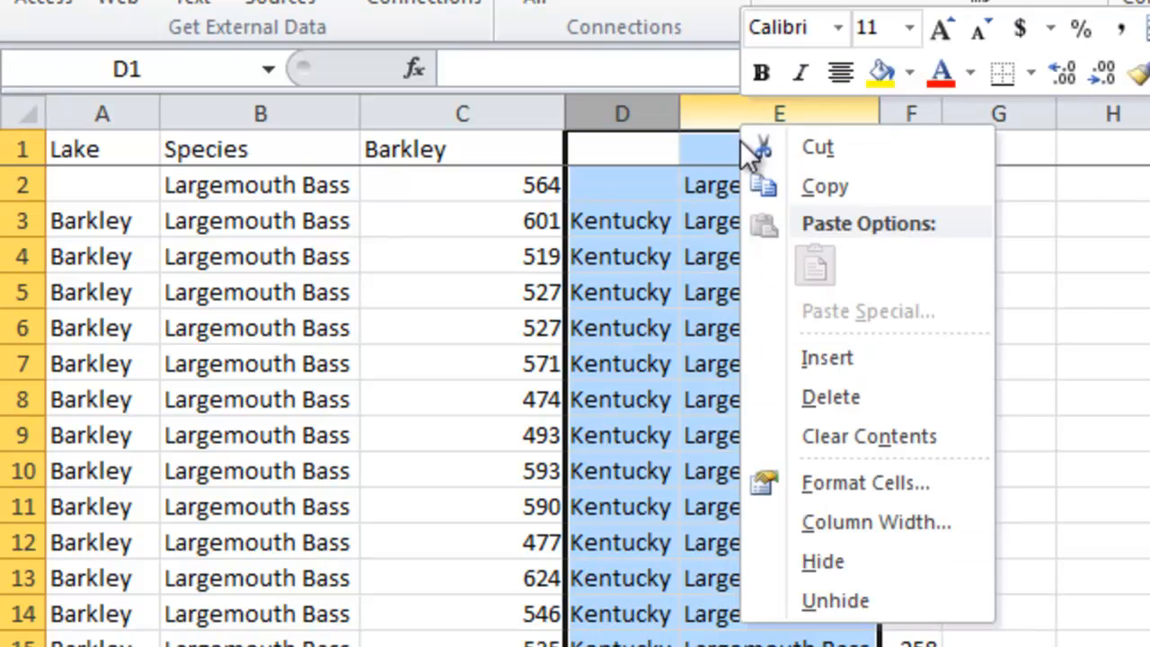
pyautogui.click(827, 395)
pyautogui.rightClick(130, 115)
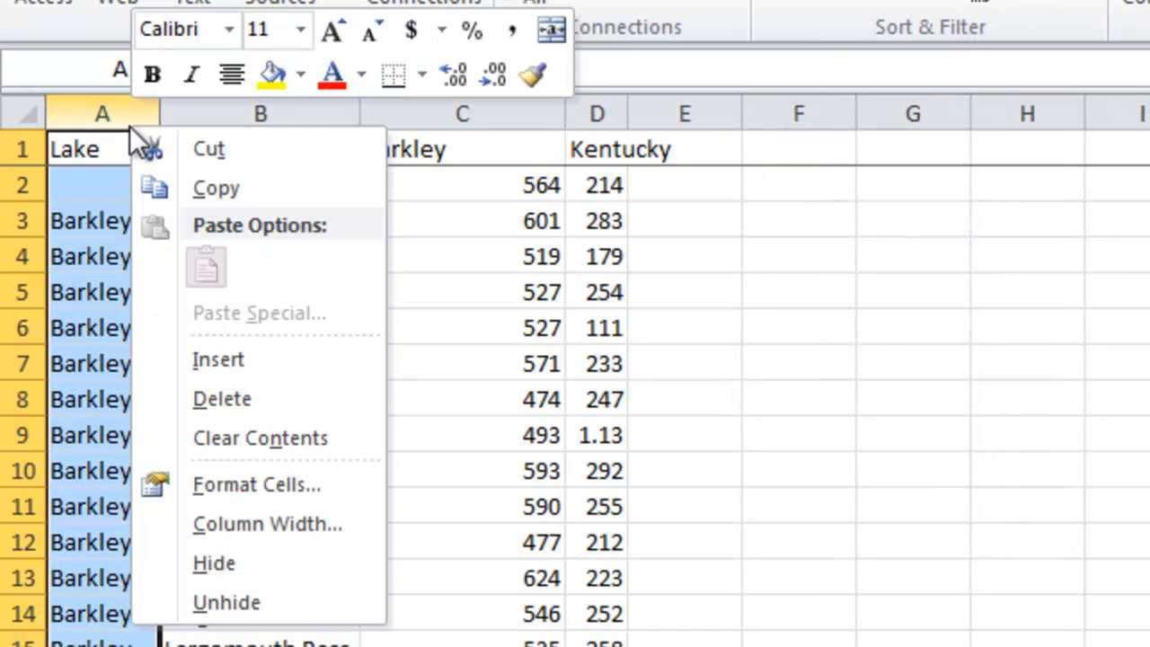
pyautogui.click(225, 398)
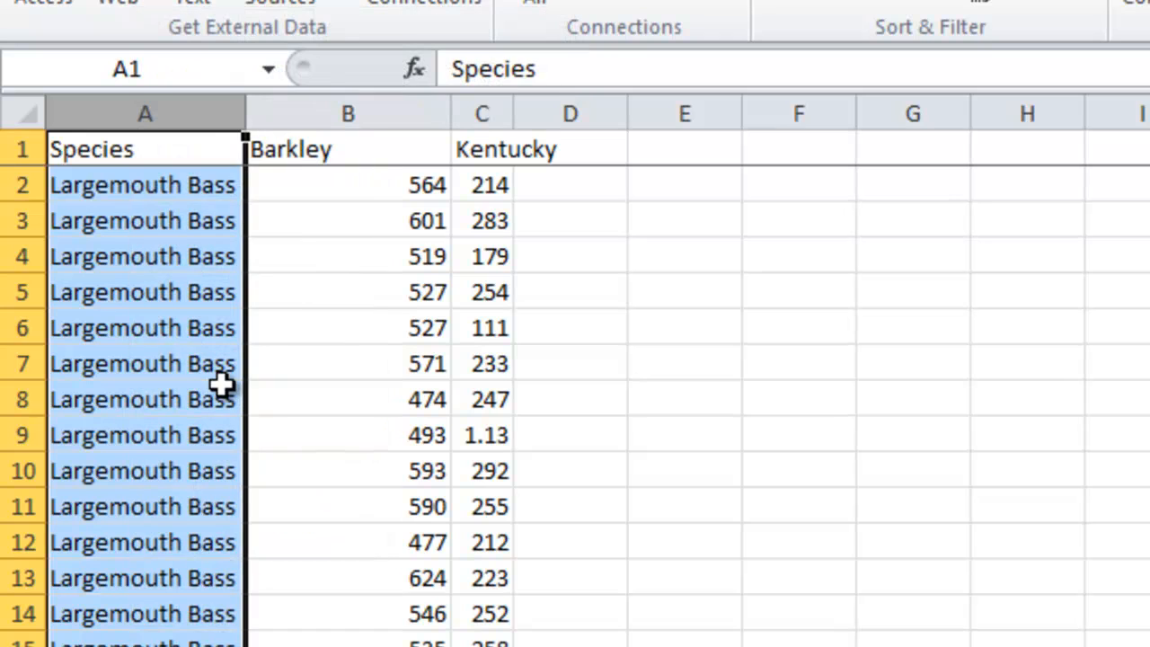
# Autofit the Kentucky column's width and select cell E1.
pyautogui.doubleClick(514, 119)
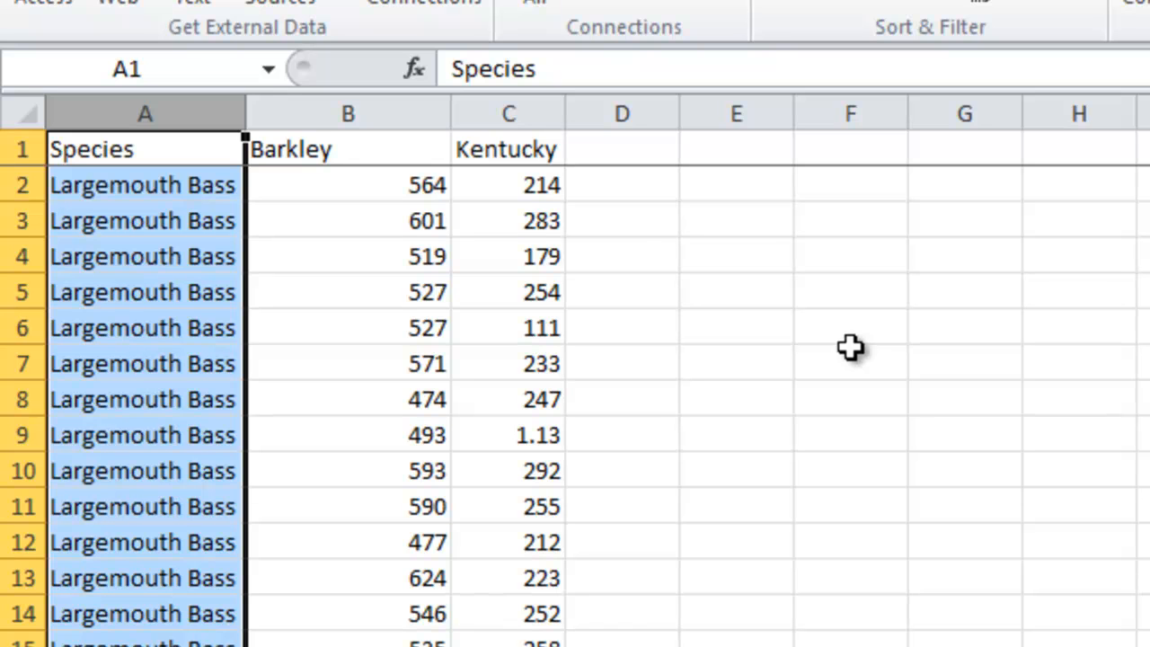
pyautogui.scroll(-2, 796, 498)
pyautogui.scroll(2, 796, 498)
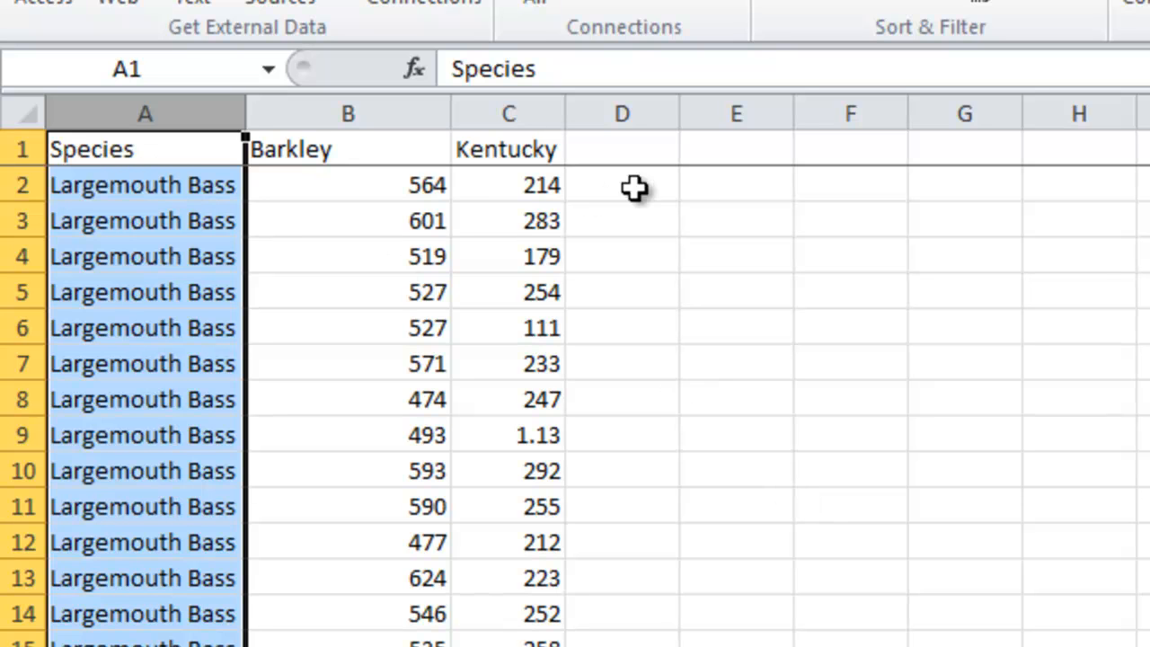
pyautogui.click(719, 149)
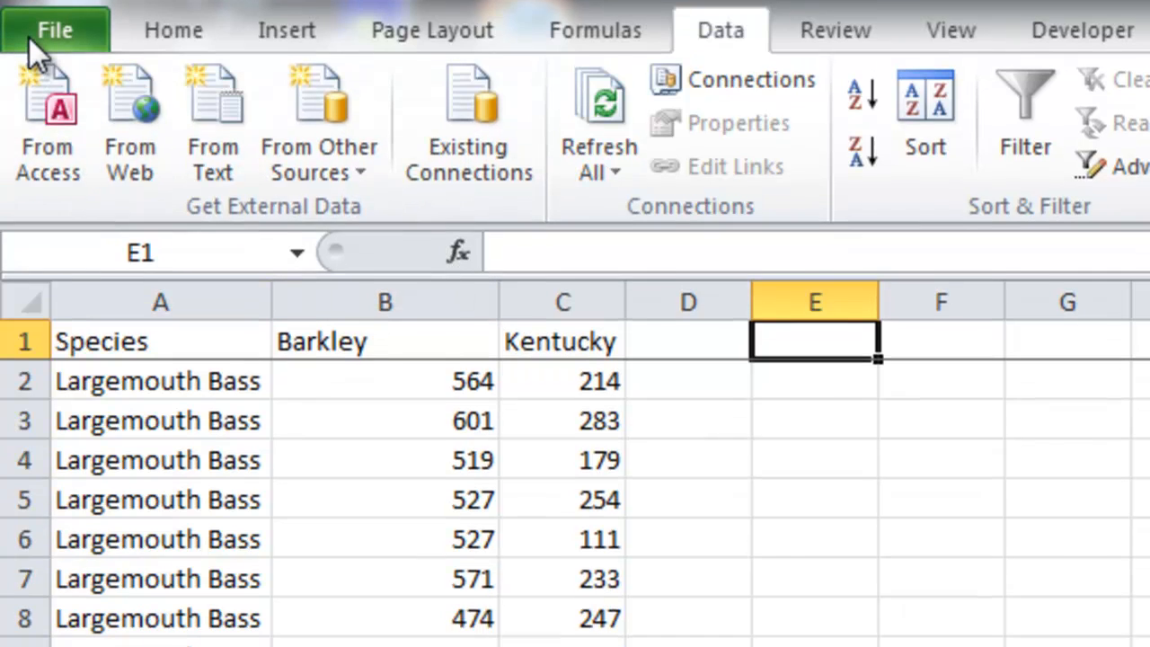
# Open the Excel Add-ins manager through the program options' Add-Ins page.
pyautogui.click(28, 77)
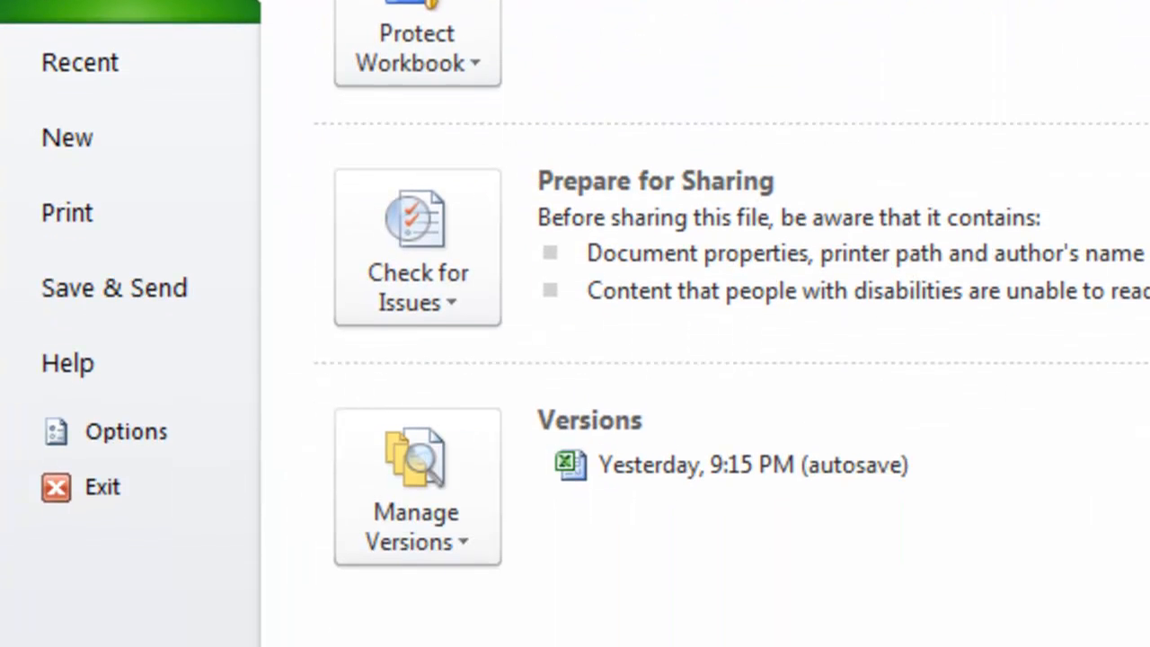
pyautogui.click(111, 426)
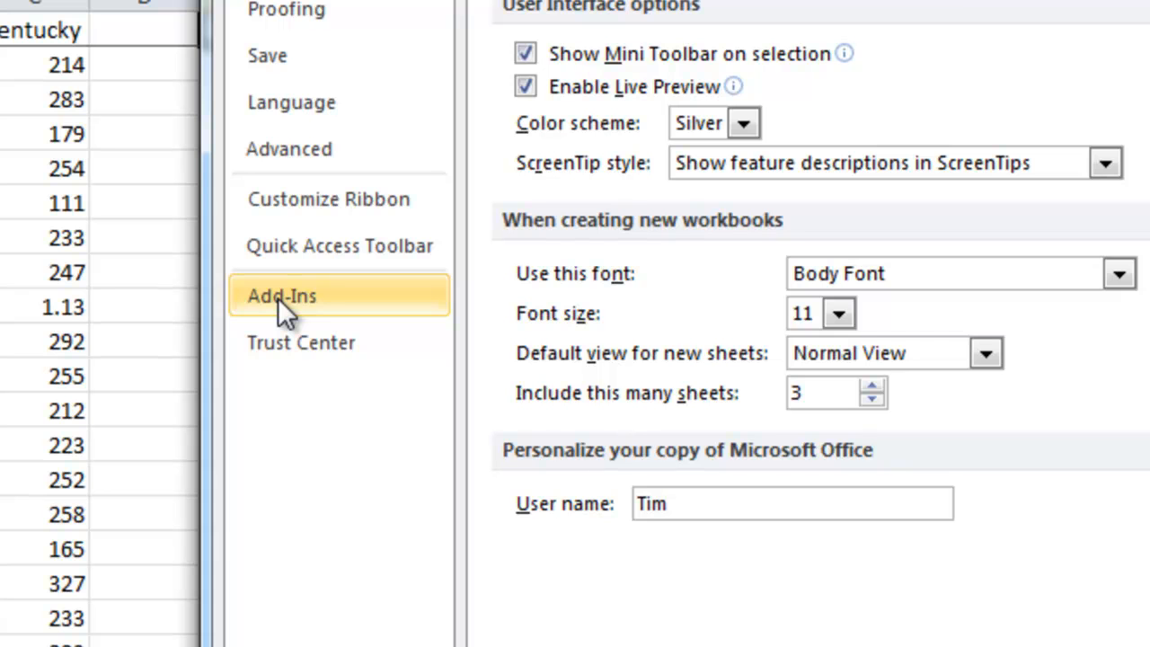
pyautogui.click(277, 297)
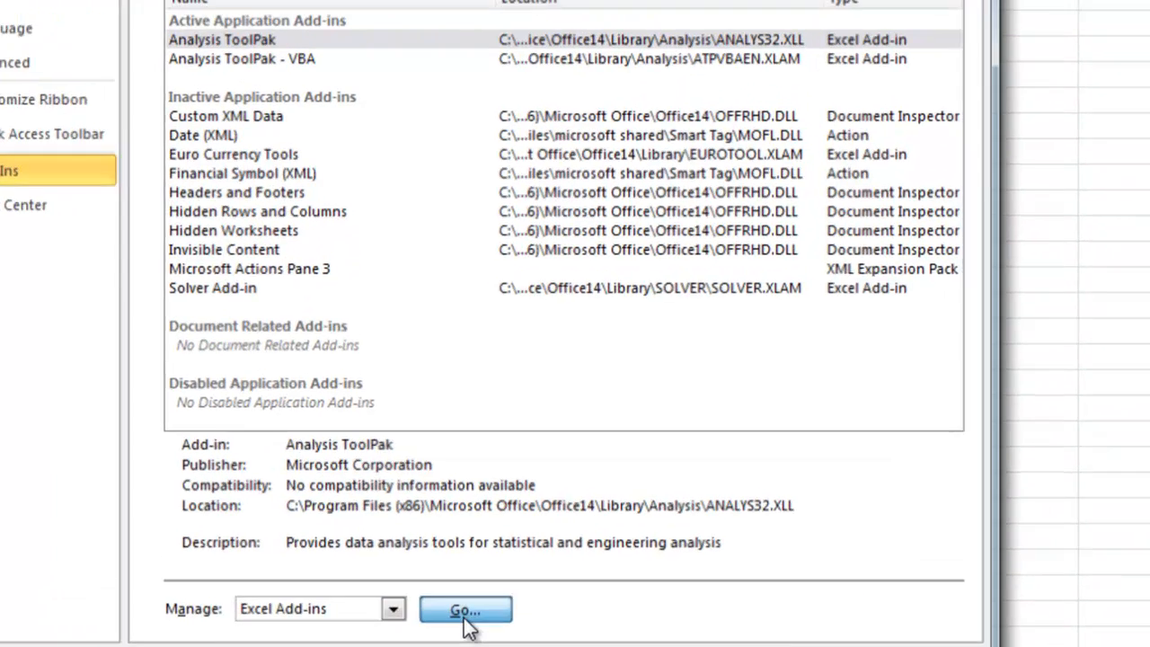
pyautogui.click(522, 540)
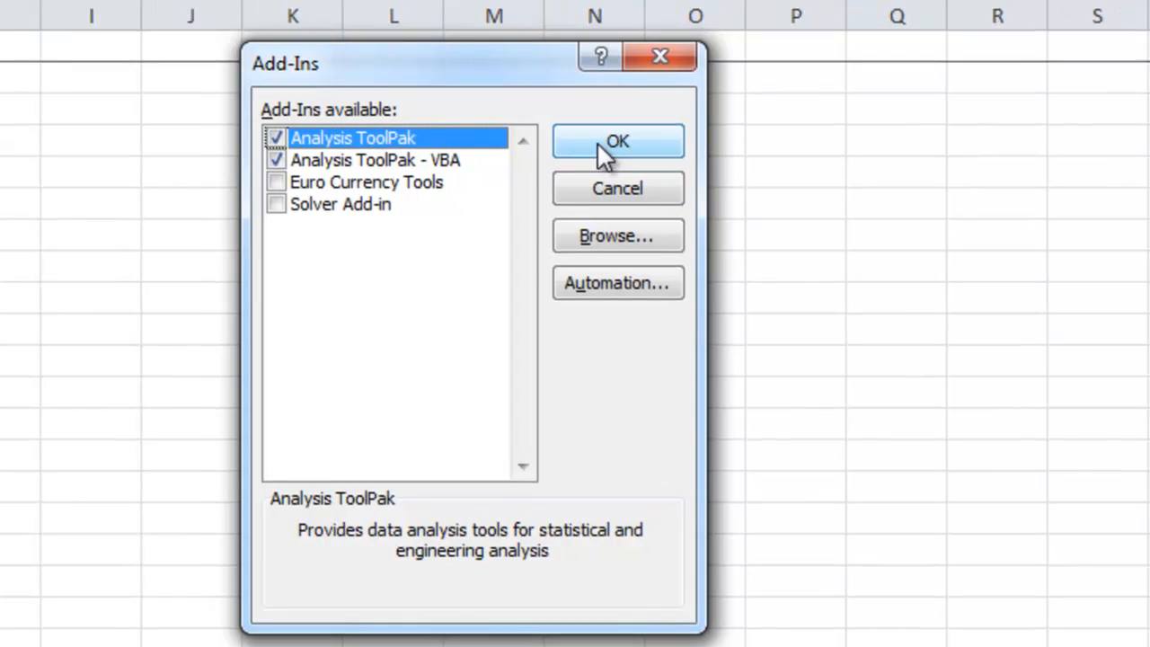
# Enable the Analysis ToolPak and launch the t-Test: Two-Sample Assuming Unequal Variances analysis tool.
pyautogui.click(608, 126)
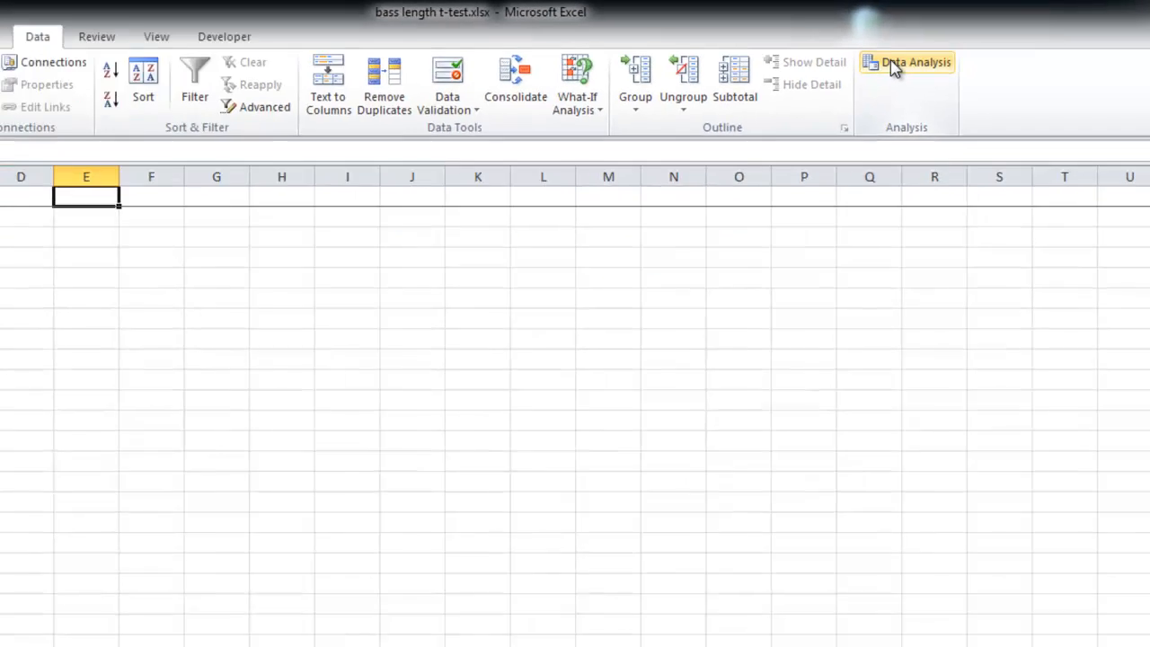
pyautogui.click(759, 97)
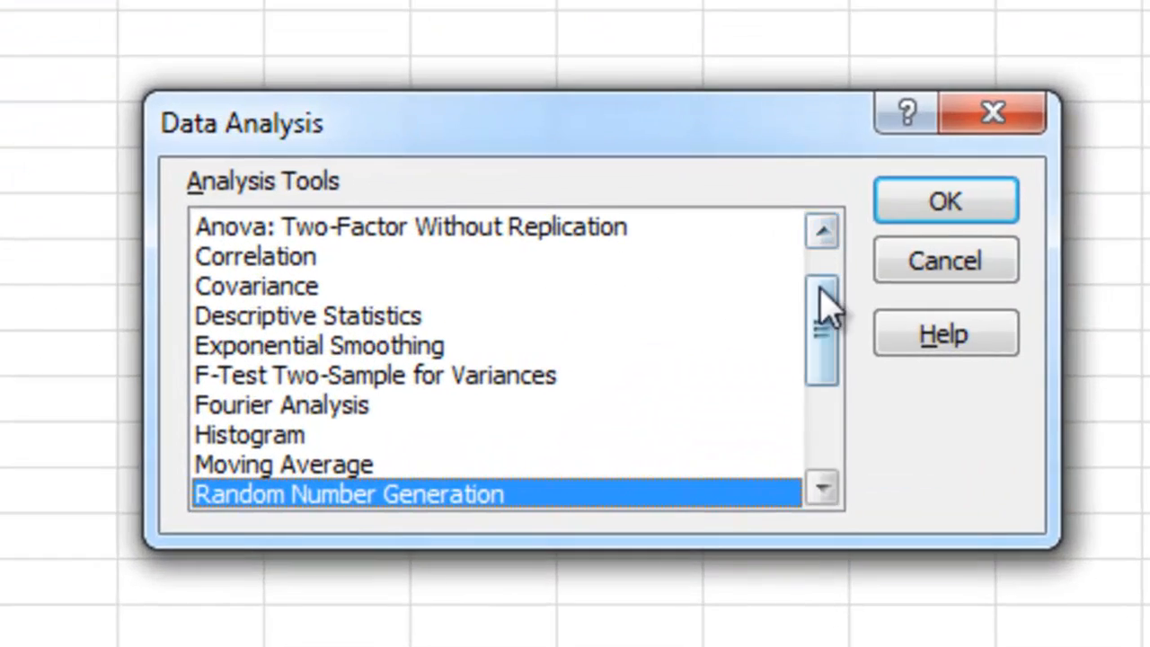
pyautogui.moveTo(747, 324); pyautogui.dragTo(751, 332)
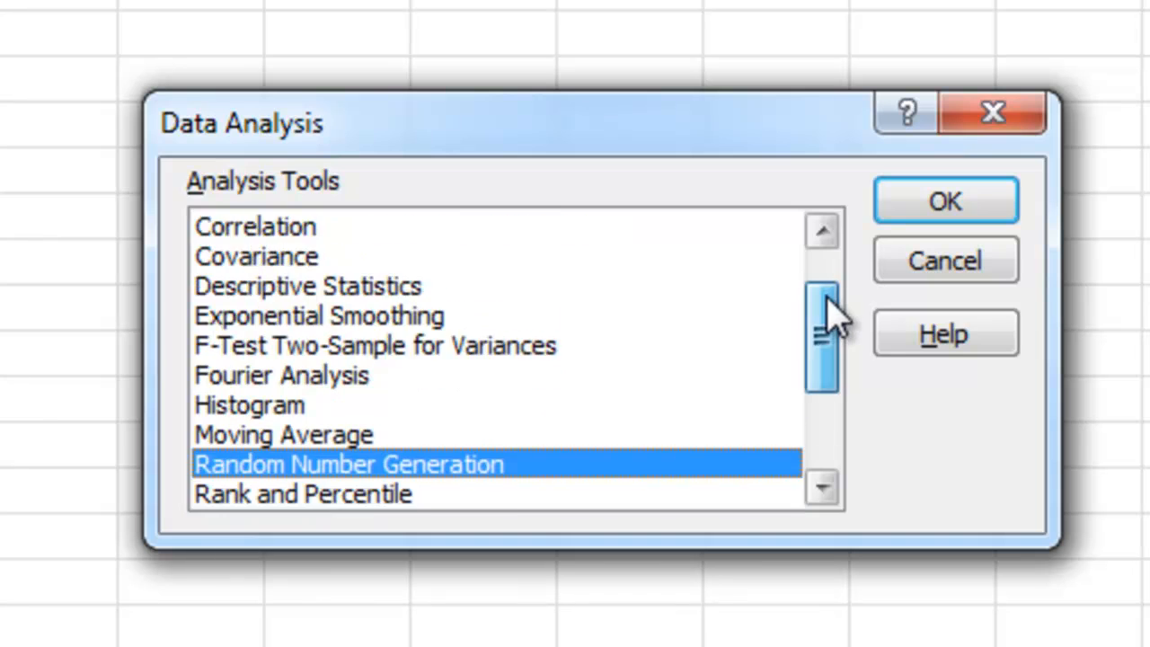
pyautogui.moveTo(831, 317); pyautogui.dragTo(826, 416)
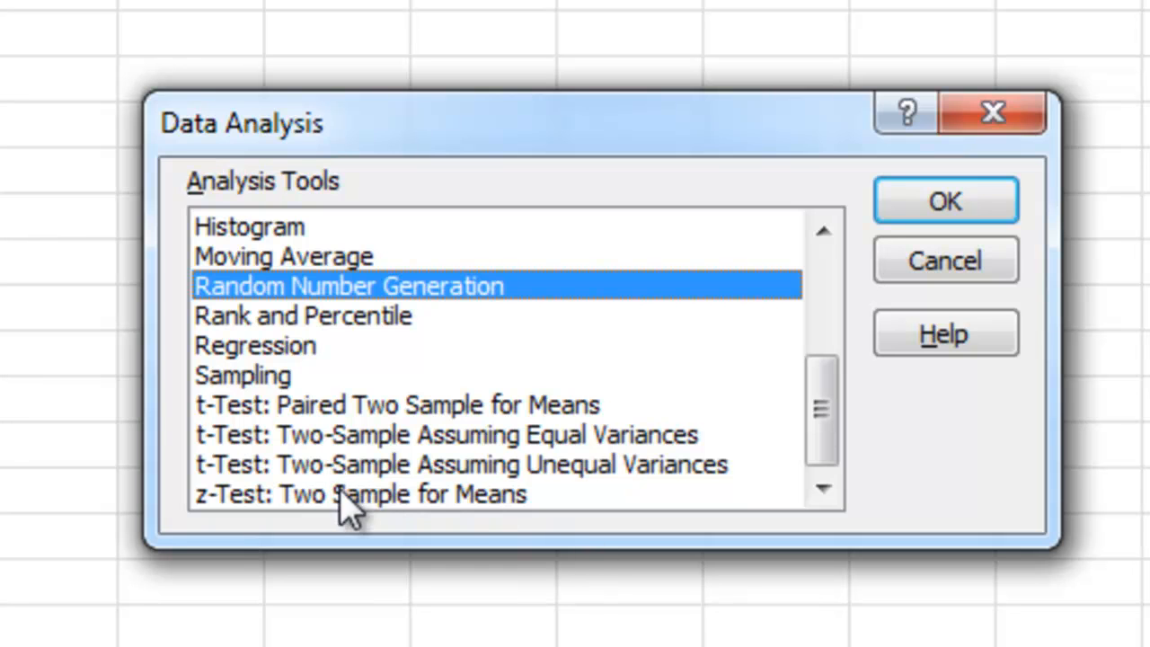
pyautogui.click(369, 466)
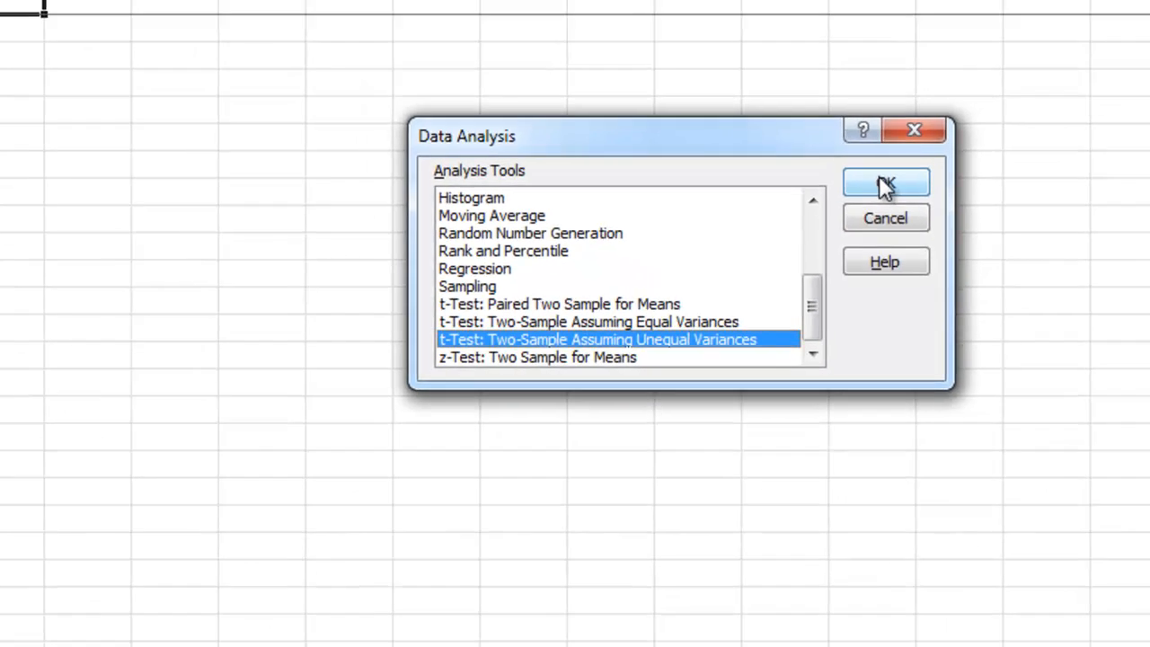
pyautogui.click(886, 185)
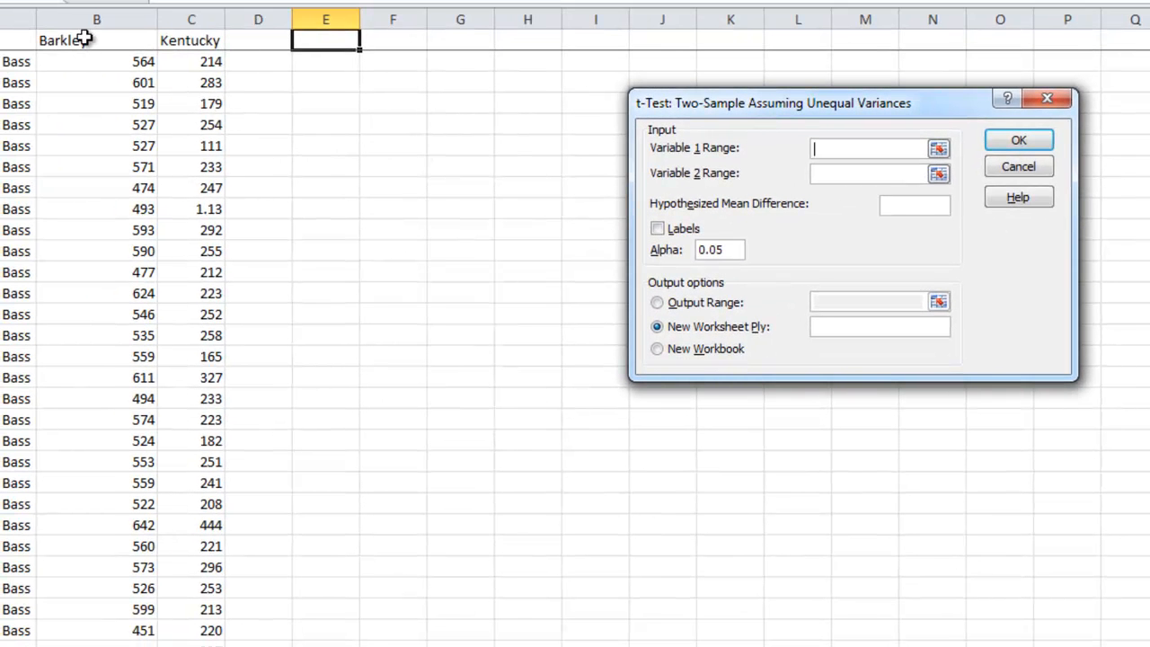
# Set Variable 1 Range to B1:B29 (Barkley) and Variable 2 Range to C1:C32 (Kentucky).
pyautogui.moveTo(85, 38); pyautogui.dragTo(106, 619)
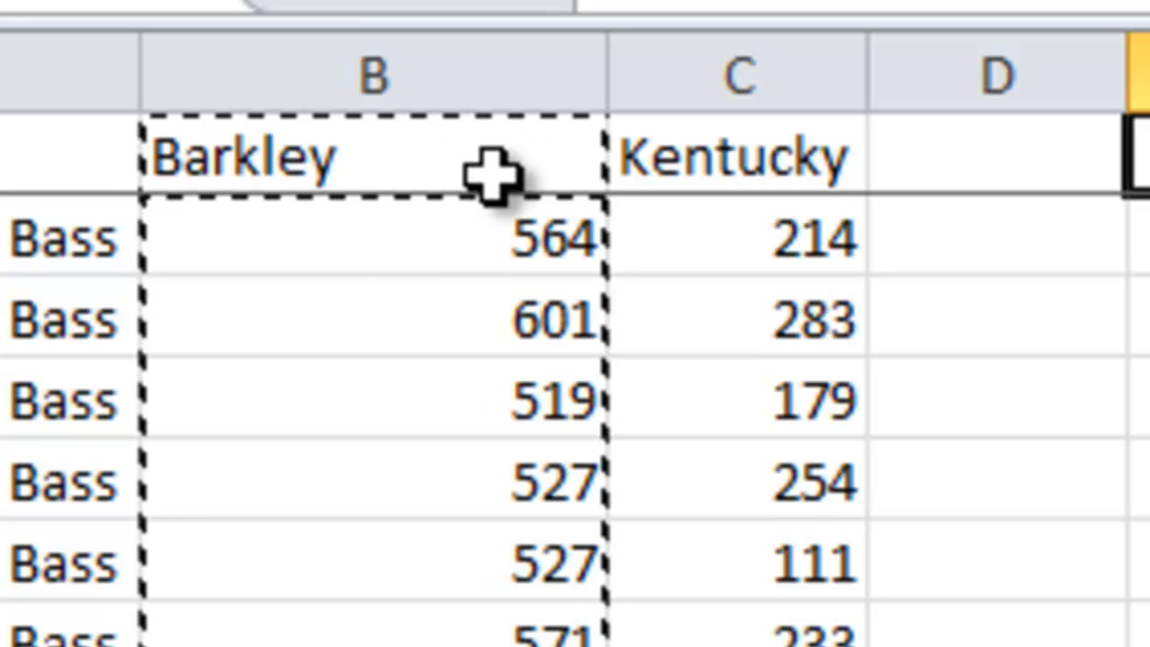
pyautogui.press('Return')
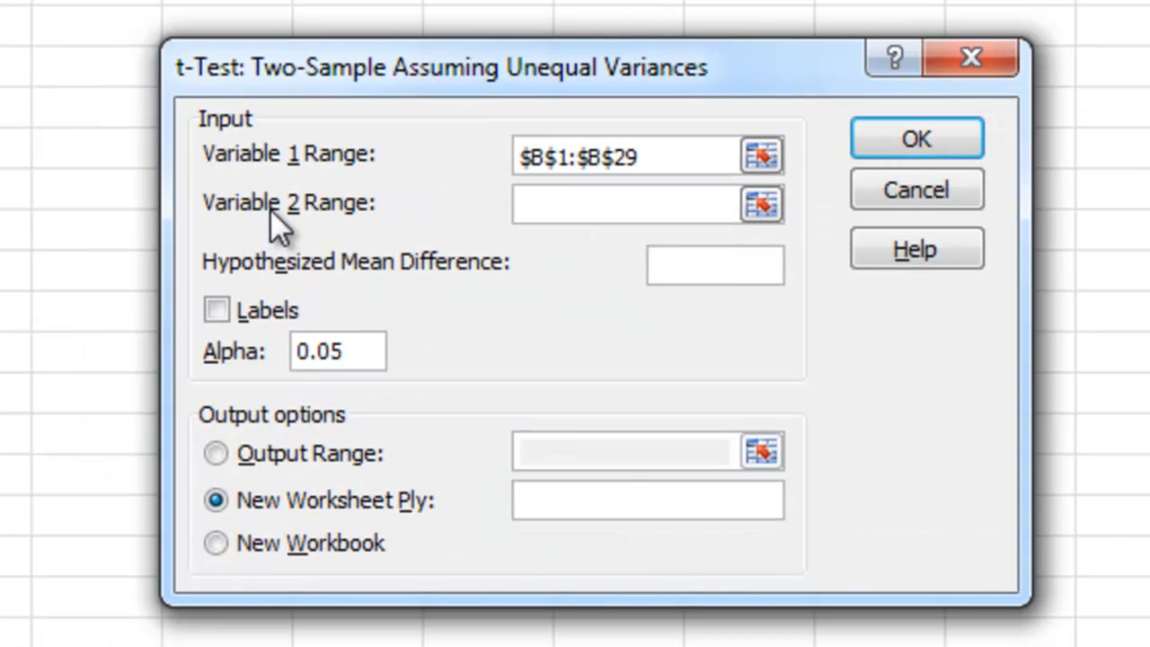
pyautogui.click(542, 210)
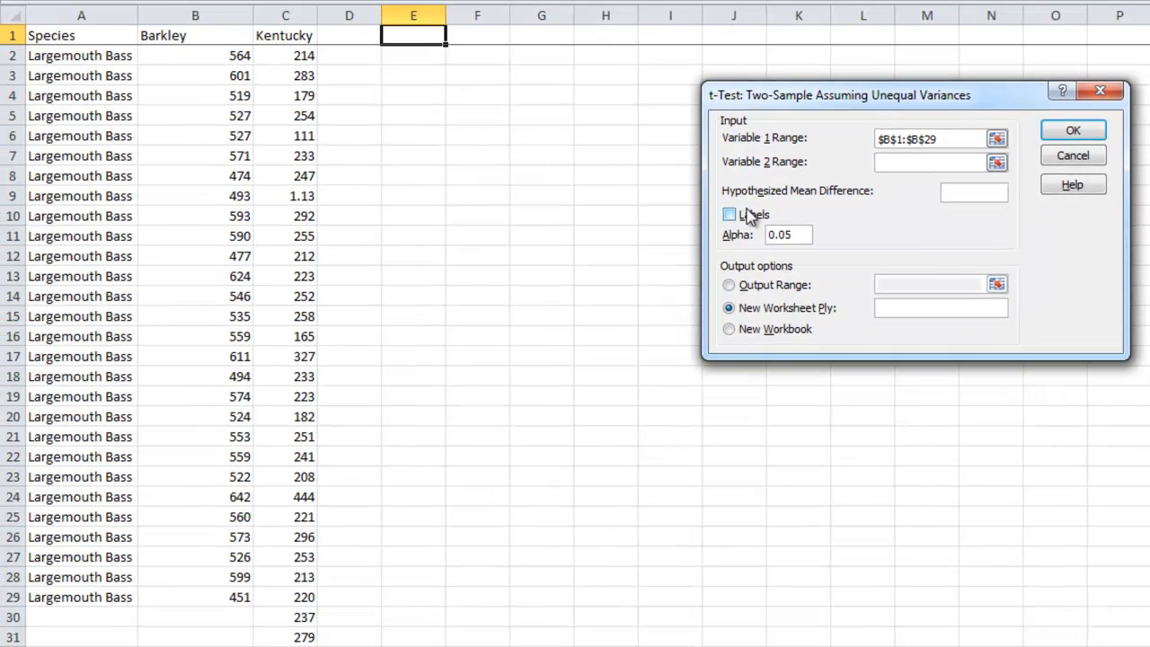
pyautogui.click(281, 34)
pyautogui.moveTo(281, 34); pyautogui.dragTo(300, 554)
pyautogui.scroll(1, 333, 495)
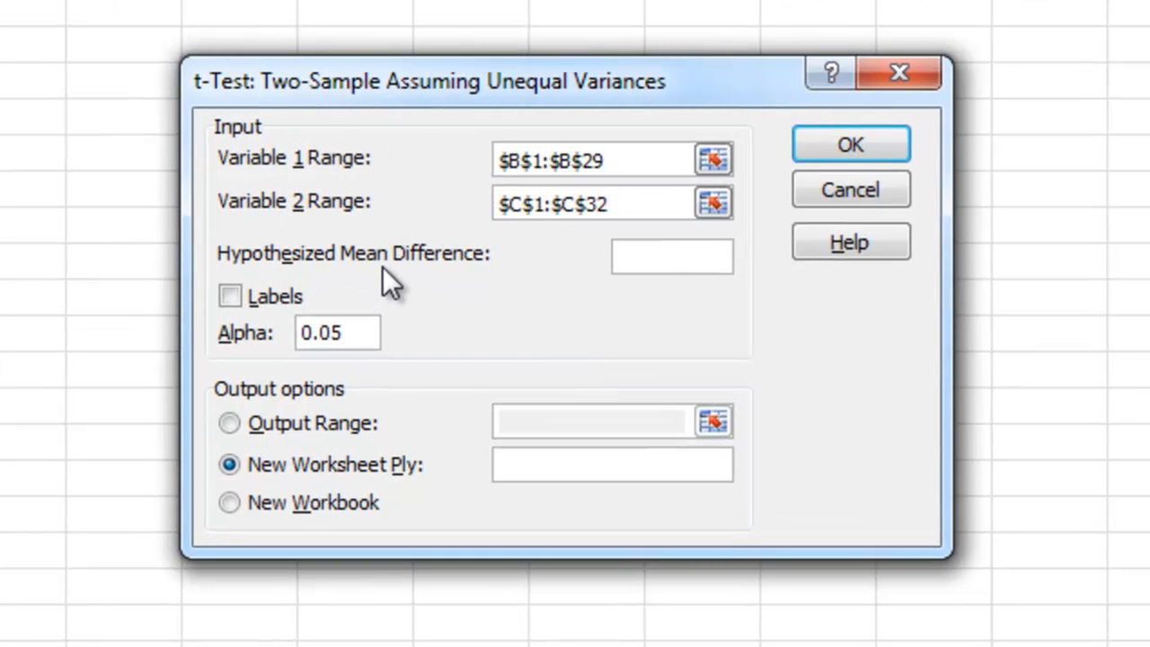
# Turn on Labels and output the t-test results starting at cell E1.
pyautogui.click(673, 260)
pyautogui.click(231, 297)
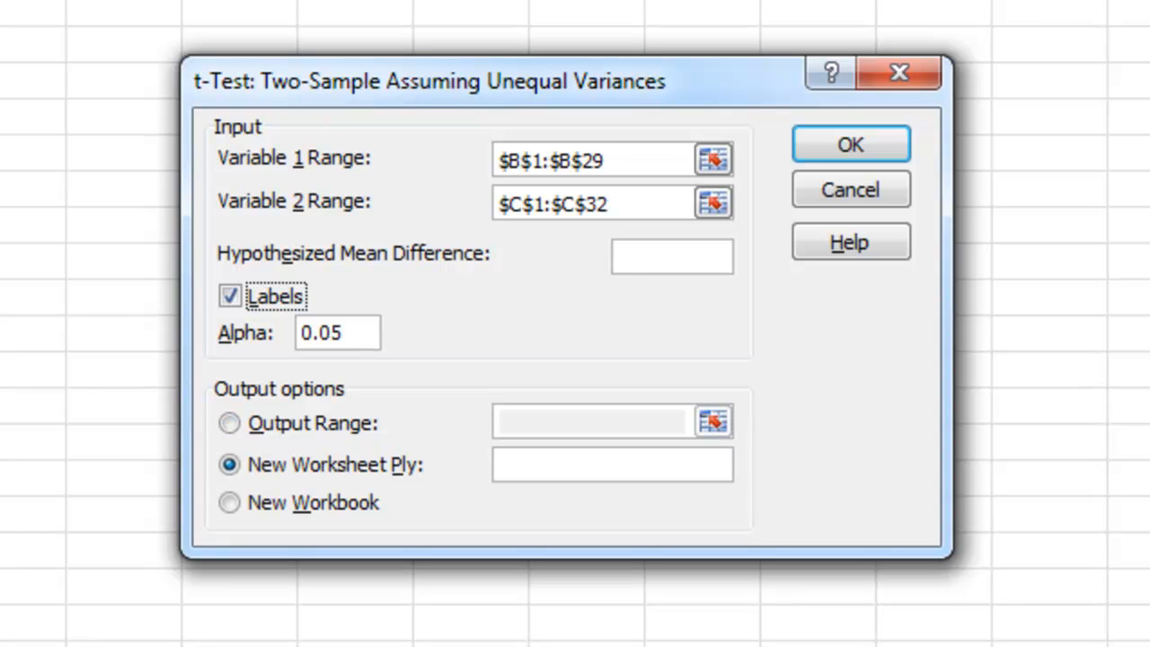
pyautogui.click(232, 423)
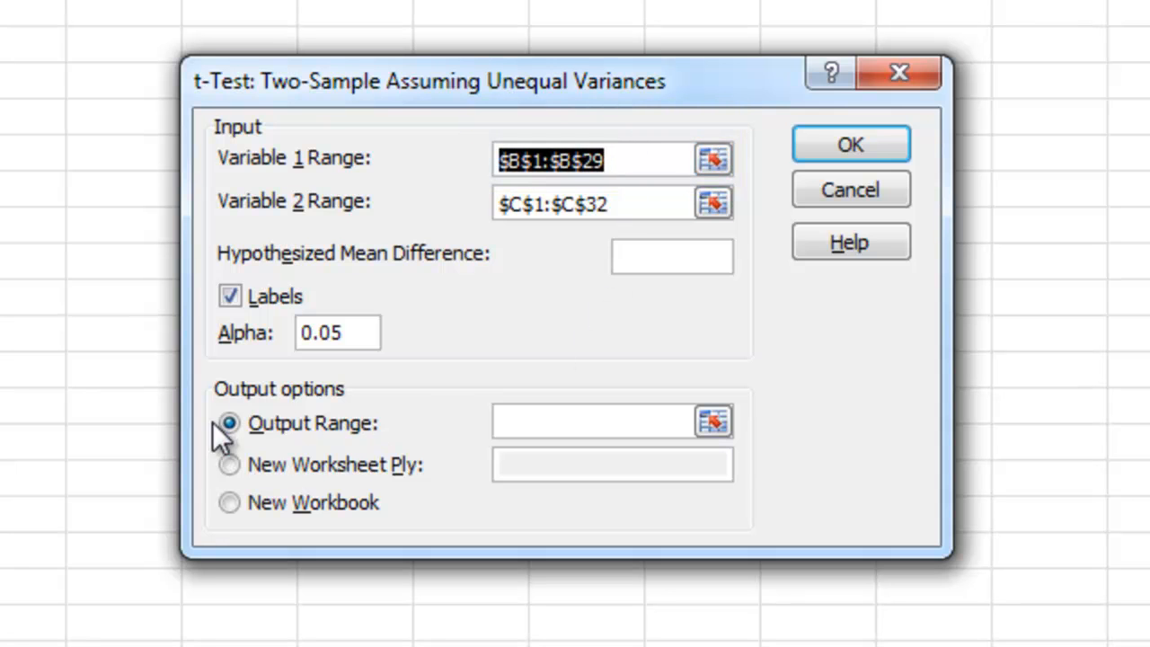
pyautogui.click(523, 425)
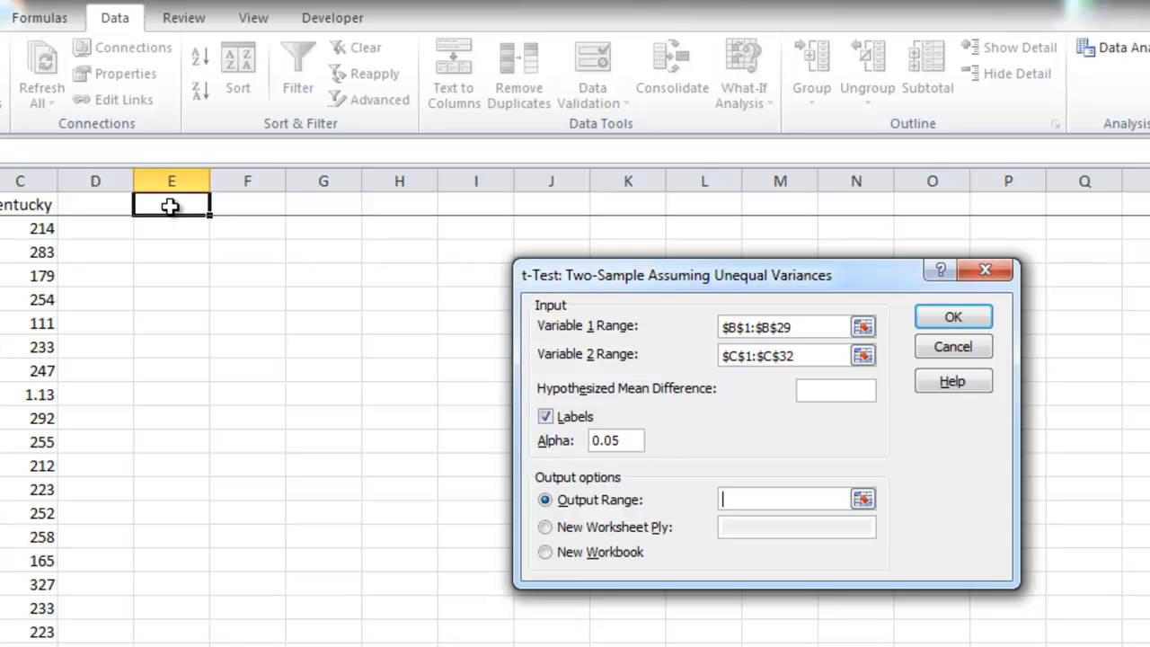
pyautogui.click(170, 206)
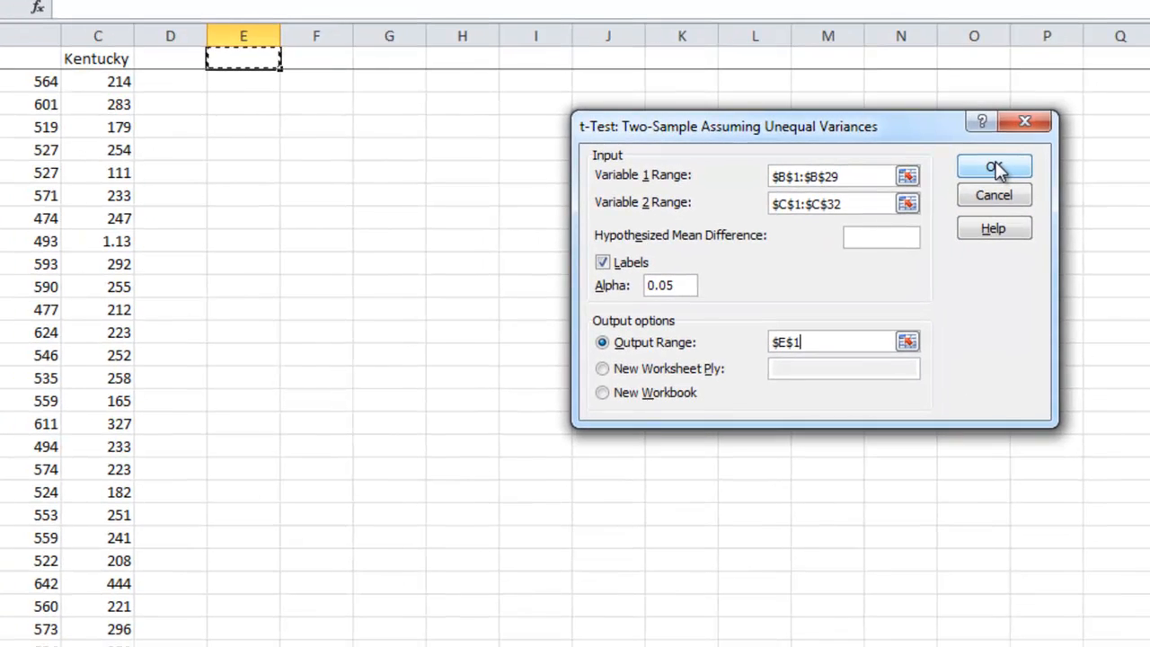
pyautogui.click(996, 169)
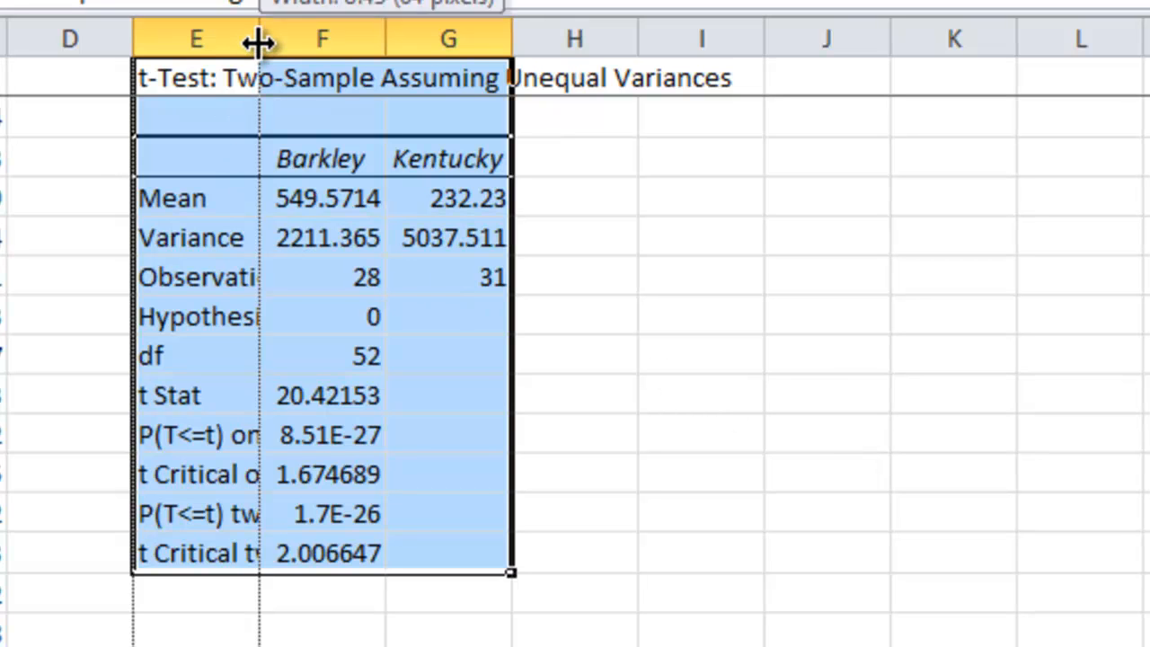
# Autofit the widths of result columns E, F and G.
pyautogui.doubleClick(258, 40)
pyautogui.doubleClick(880, 39)
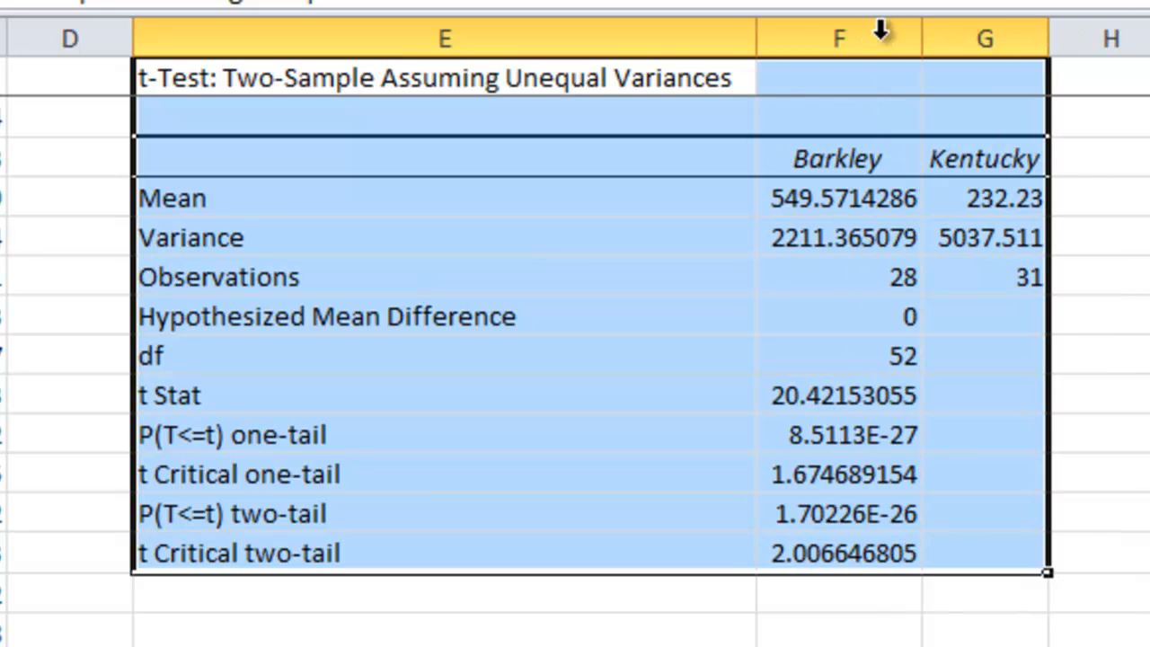
pyautogui.doubleClick(1048, 38)
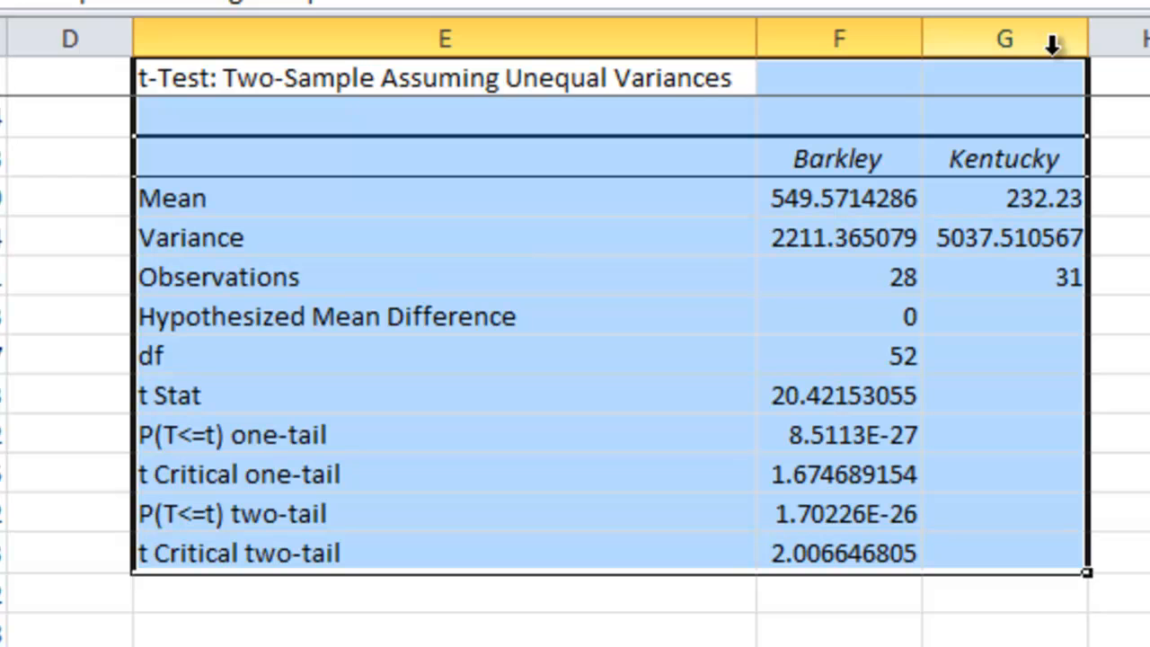
# Examine the mean, variance and observation count for Barkley and Kentucky in the results table.
pyautogui.click(241, 203)
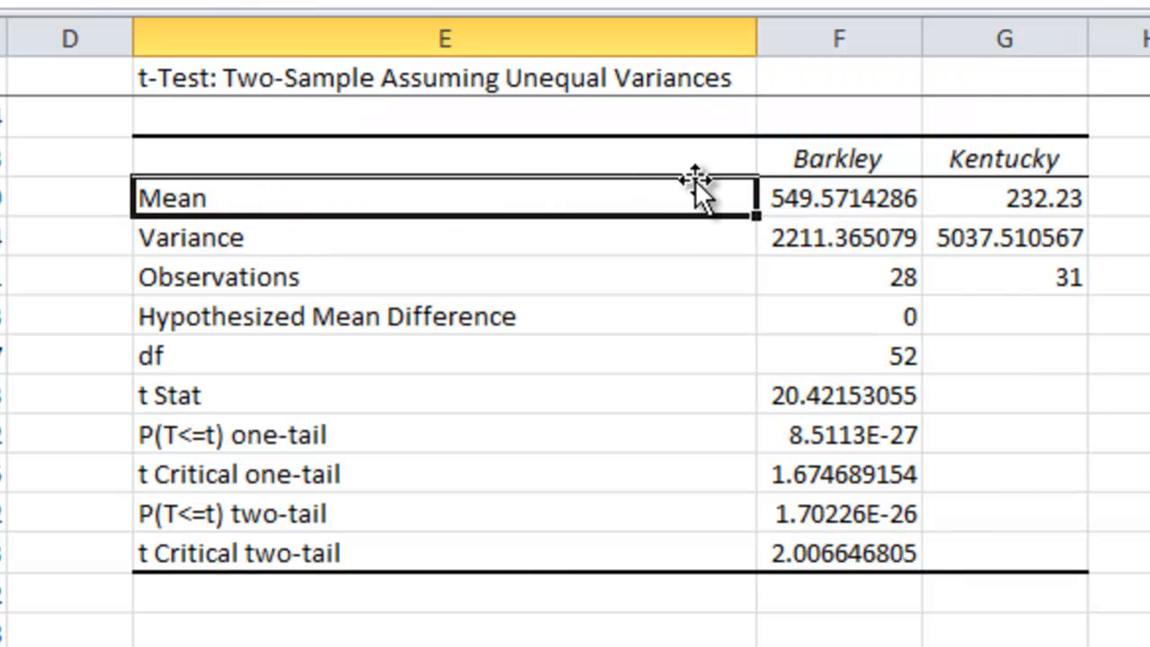
pyautogui.click(808, 197)
pyautogui.click(967, 198)
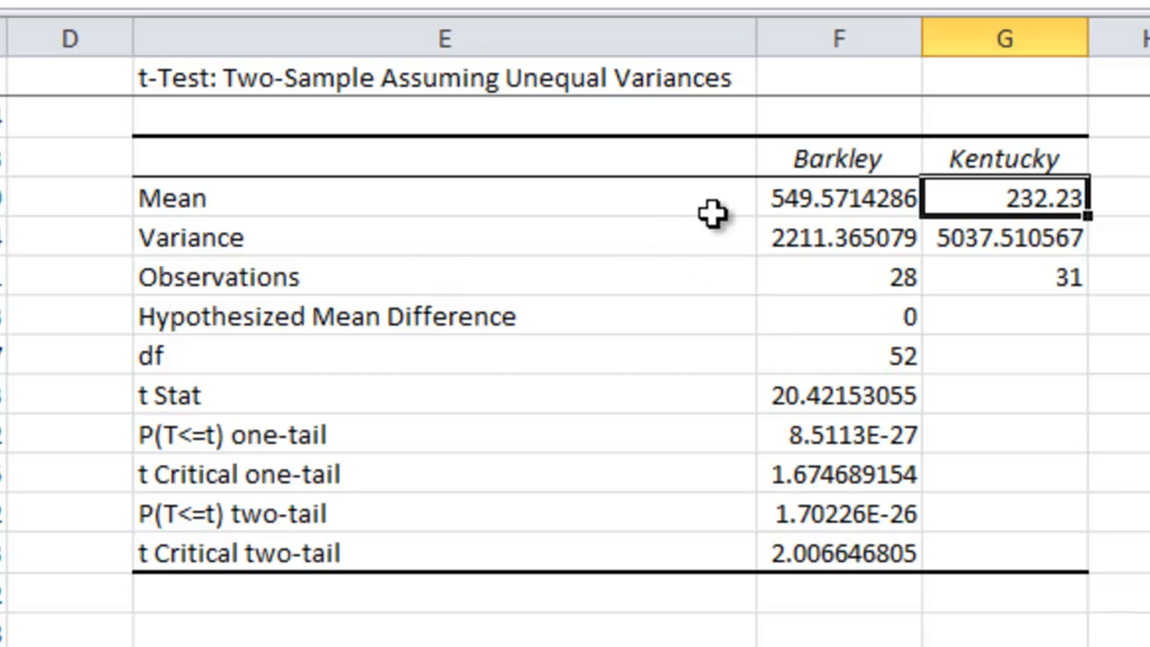
pyautogui.click(807, 227)
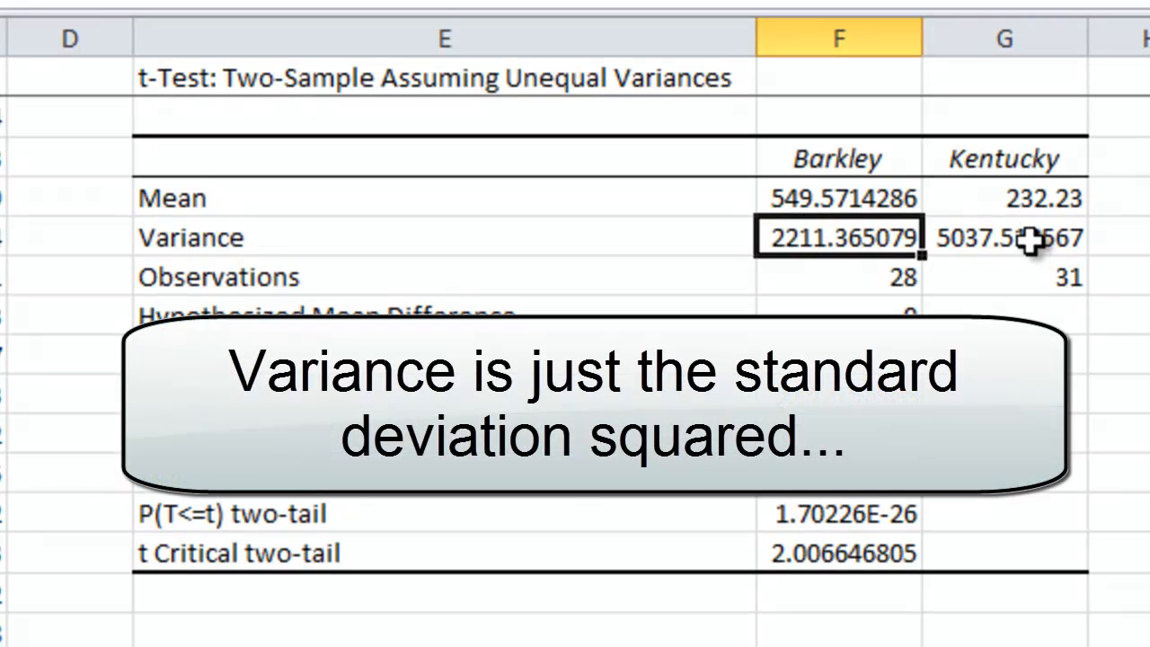
pyautogui.click(1030, 239)
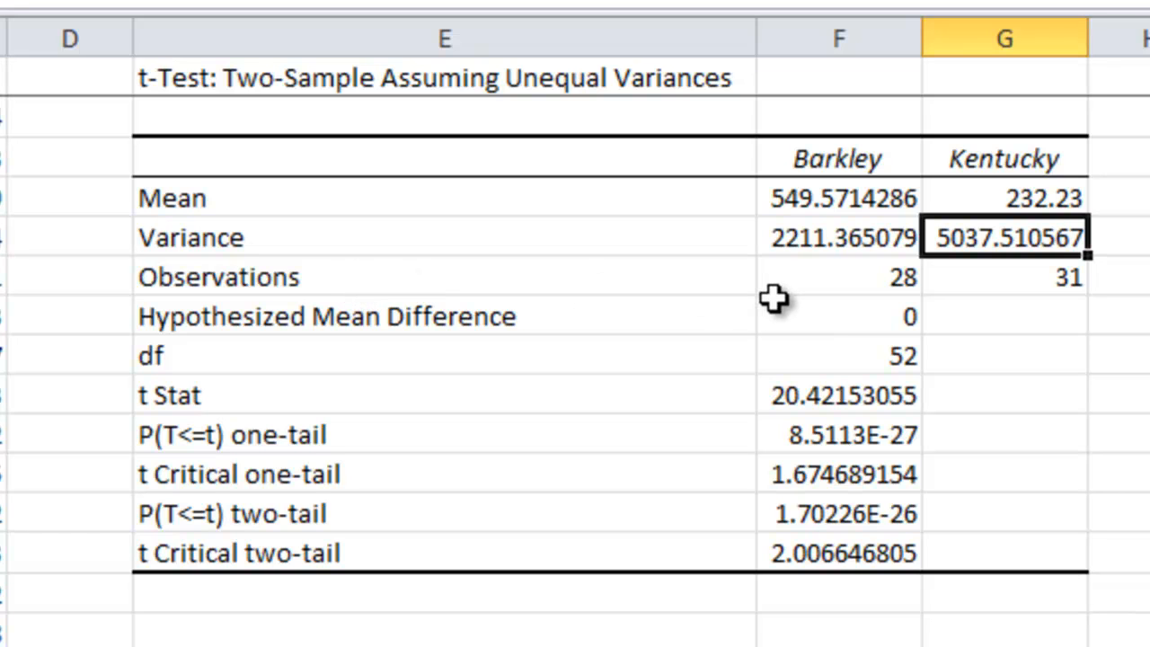
pyautogui.click(821, 275)
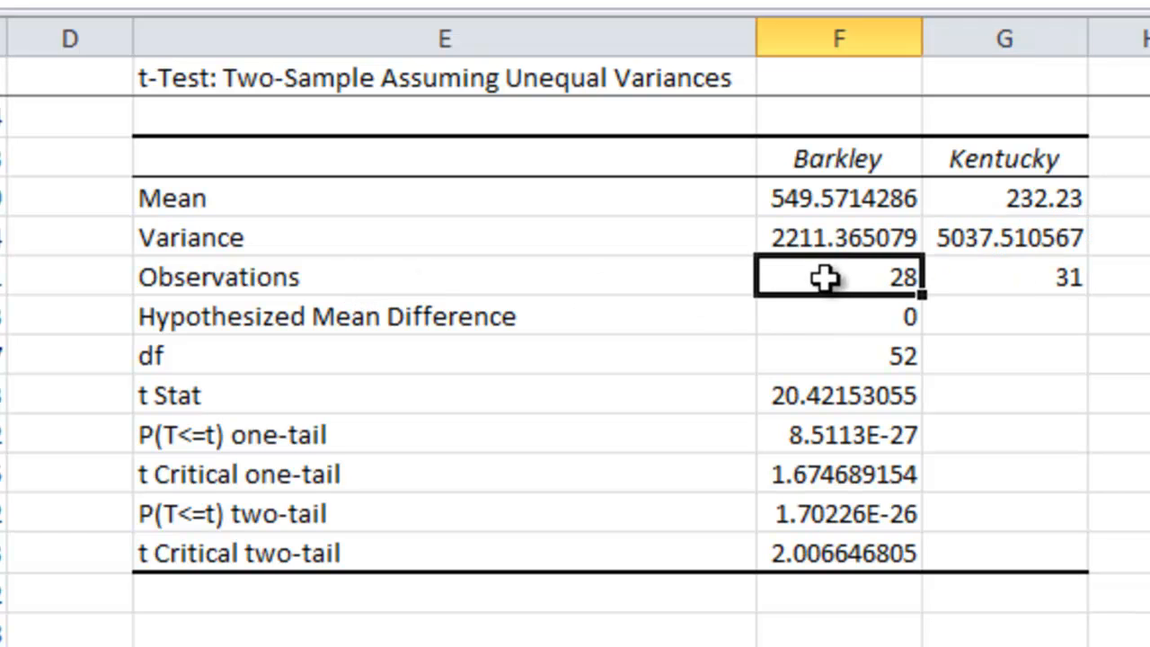
pyautogui.click(1010, 278)
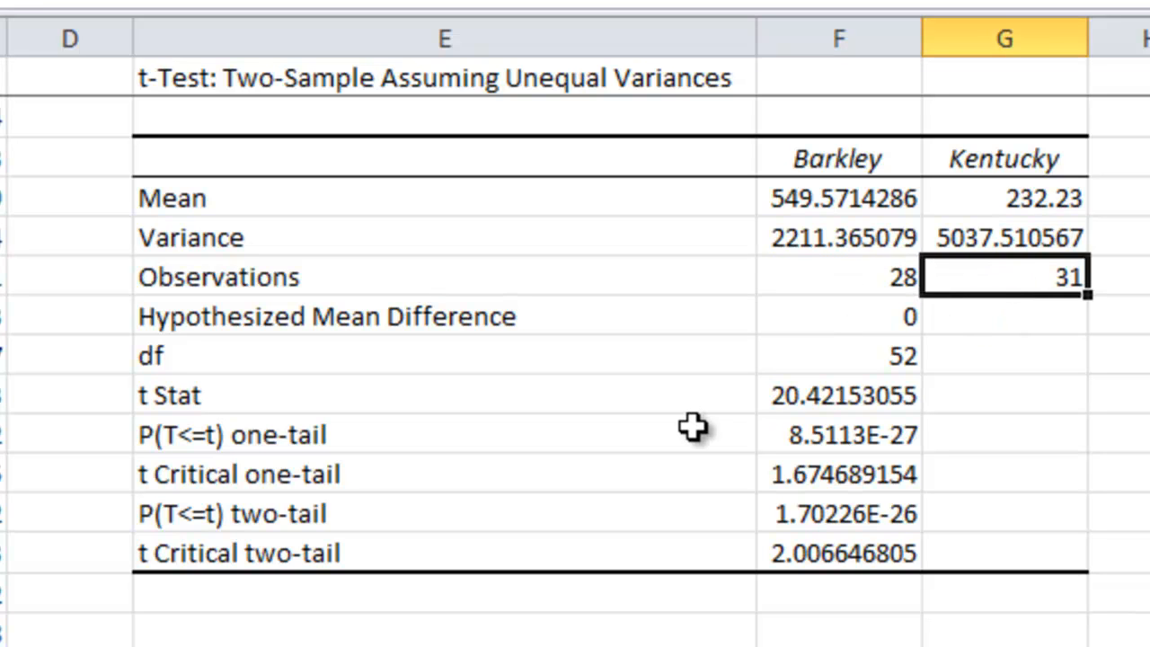
# Examine the t Stat, degrees of freedom and one- and two-tail p-values in the results table.
pyautogui.click(342, 396)
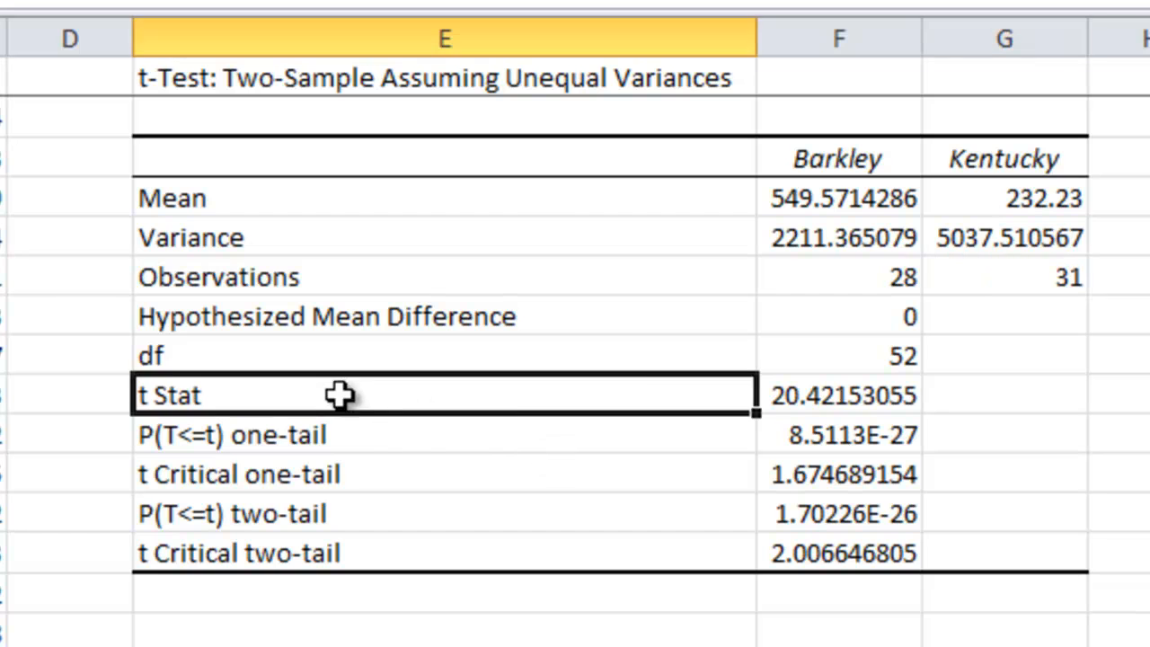
pyautogui.click(763, 394)
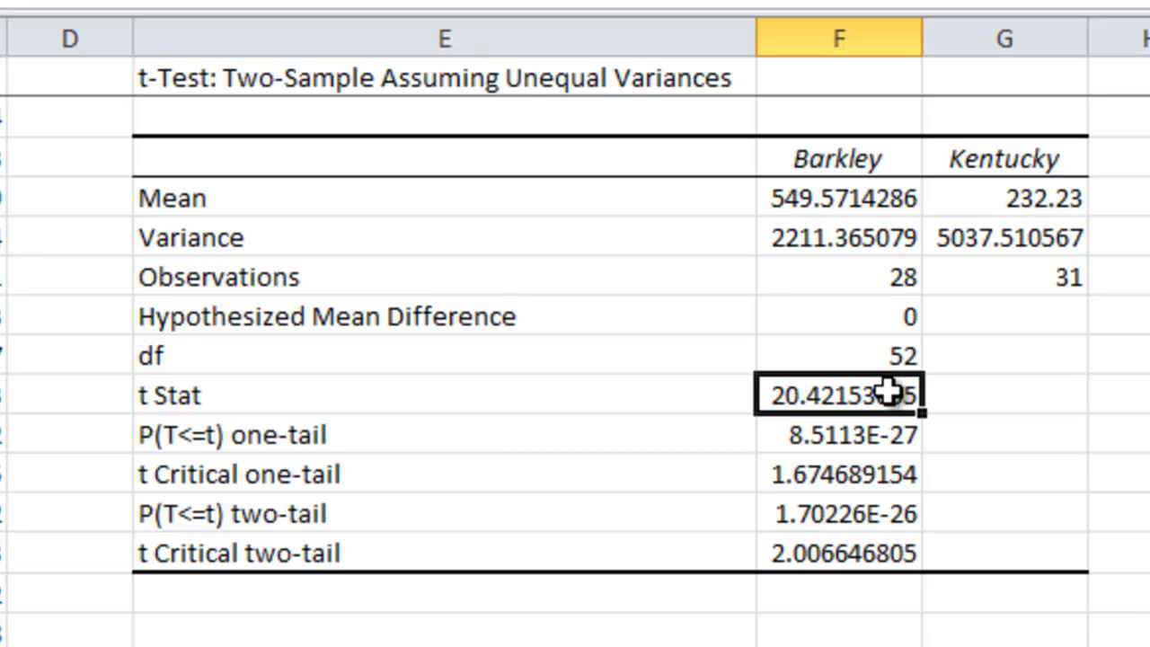
pyautogui.click(838, 352)
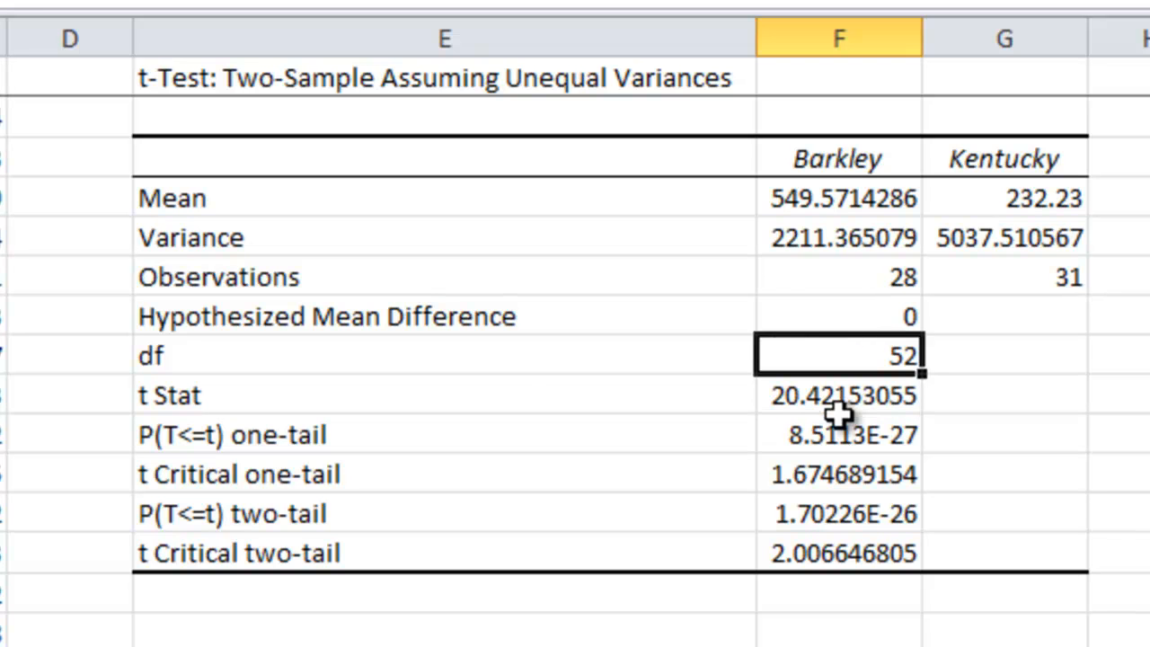
pyautogui.click(444, 357)
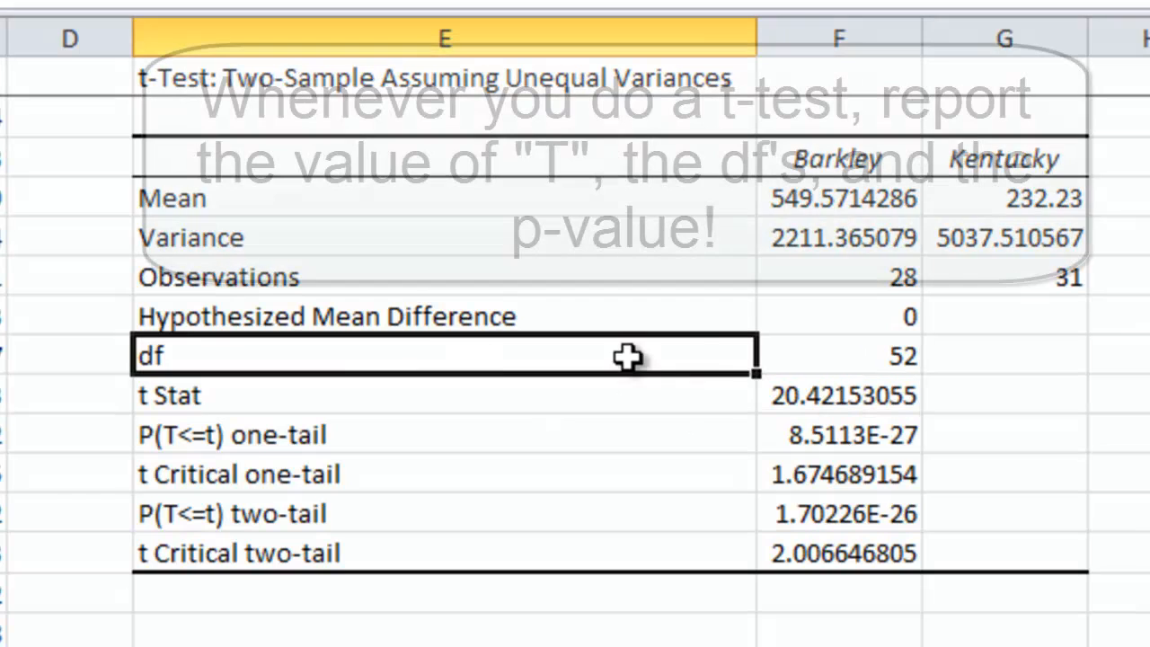
pyautogui.click(834, 340)
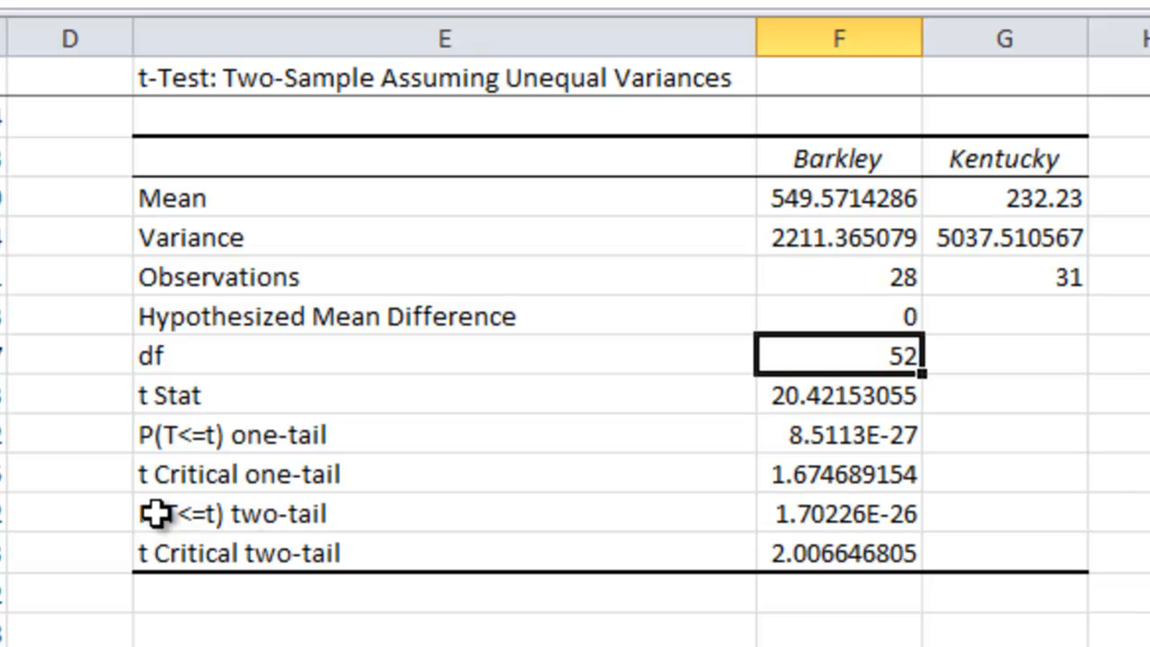
pyautogui.click(282, 438)
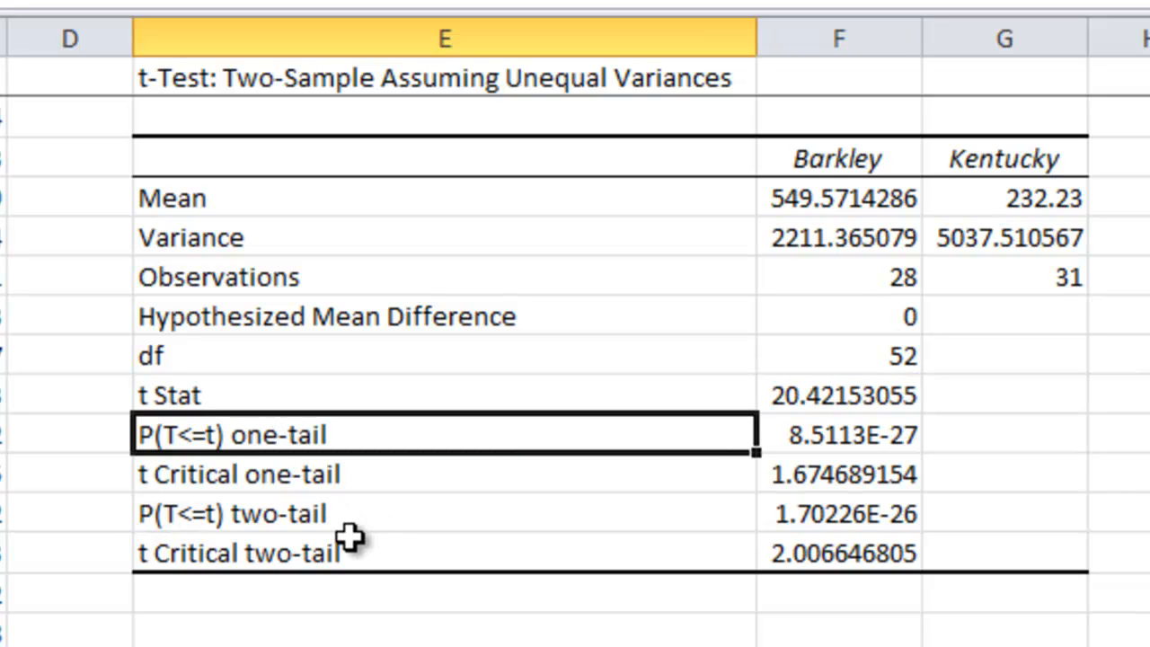
pyautogui.click(336, 508)
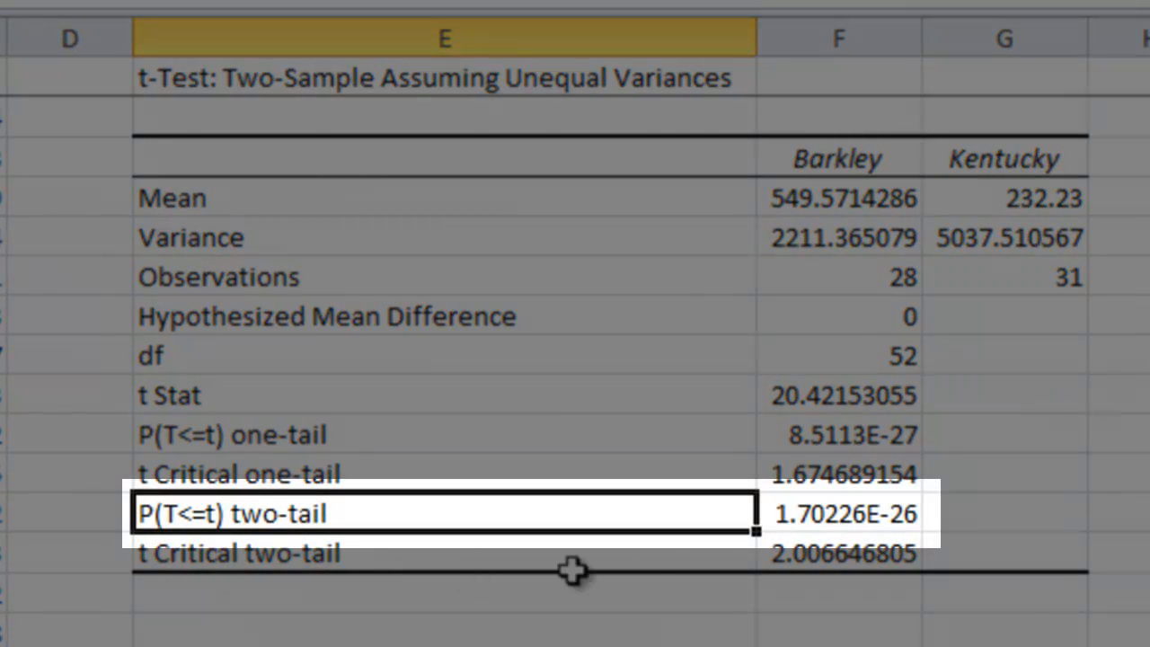
pyautogui.click(840, 514)
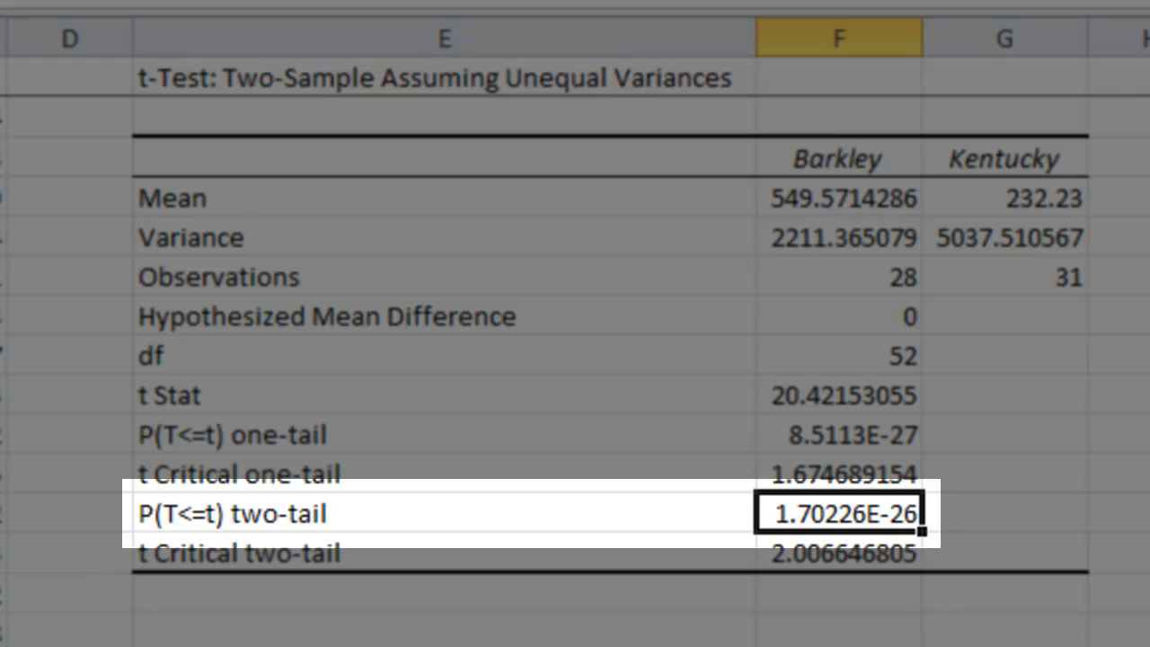